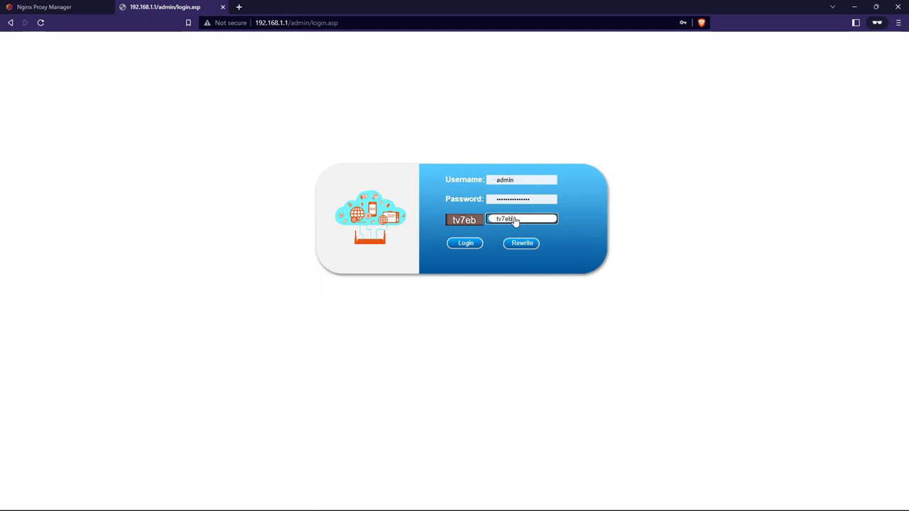
Log in to the router and open the virtual server configuration in the advanced NAT settings
key("Return")
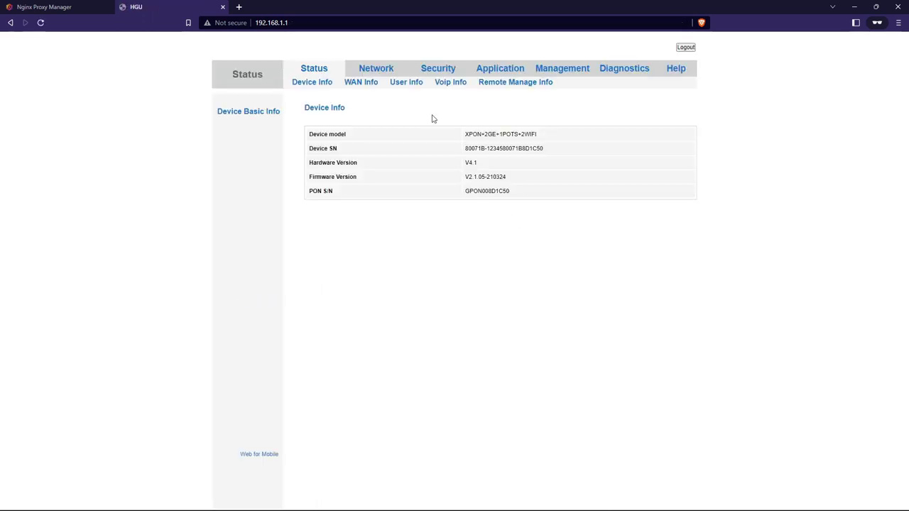
left_click(498, 73)
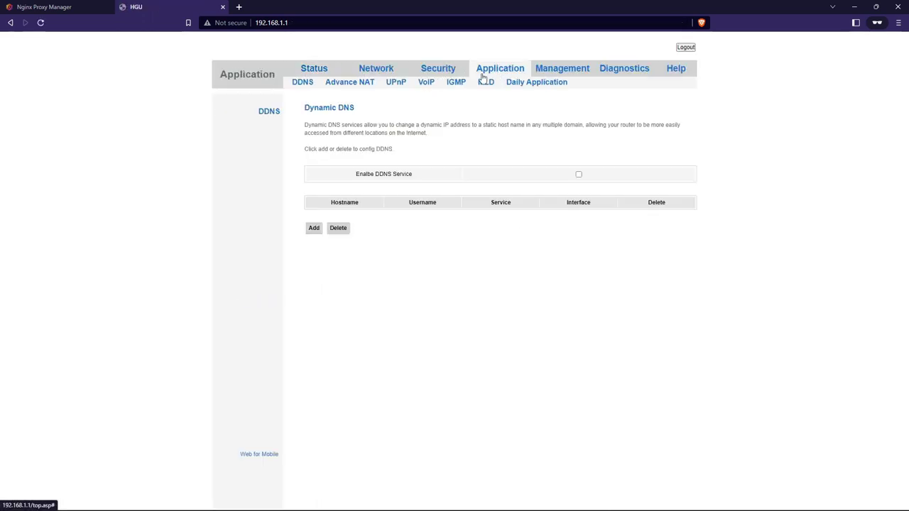
left_click(358, 85)
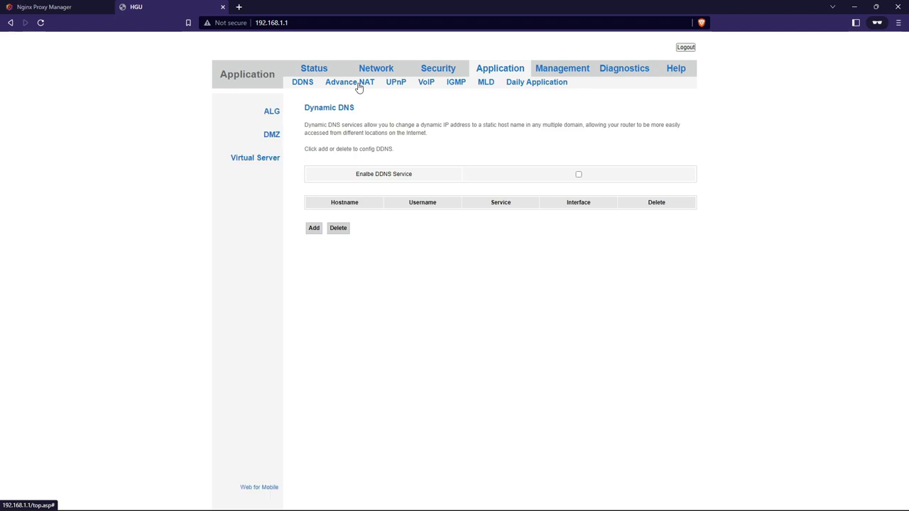
left_click(260, 159)
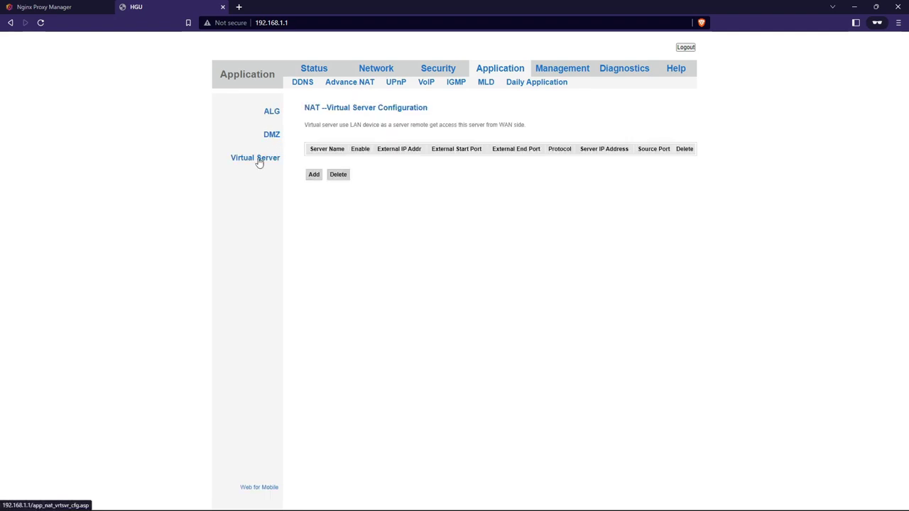
Start a new virtual server entry for a predefined service with the server IP address 192.168.1.40
left_click(314, 176)
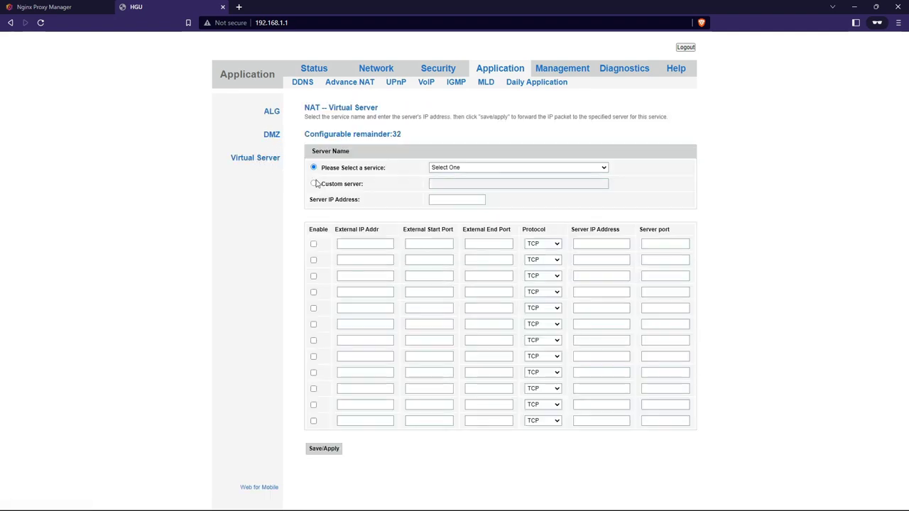
left_click(462, 169)
left_click(314, 186)
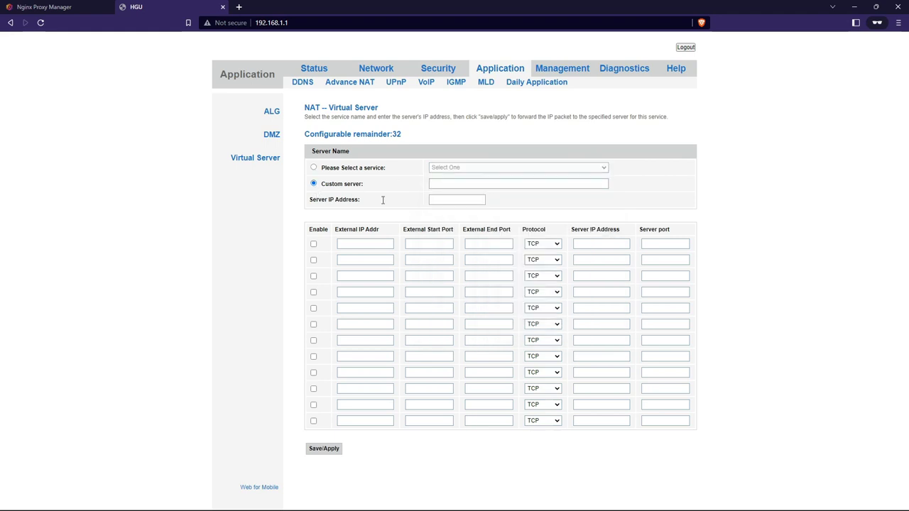
left_click(440, 201)
left_click(446, 210)
left_click(342, 166)
left_click(314, 169)
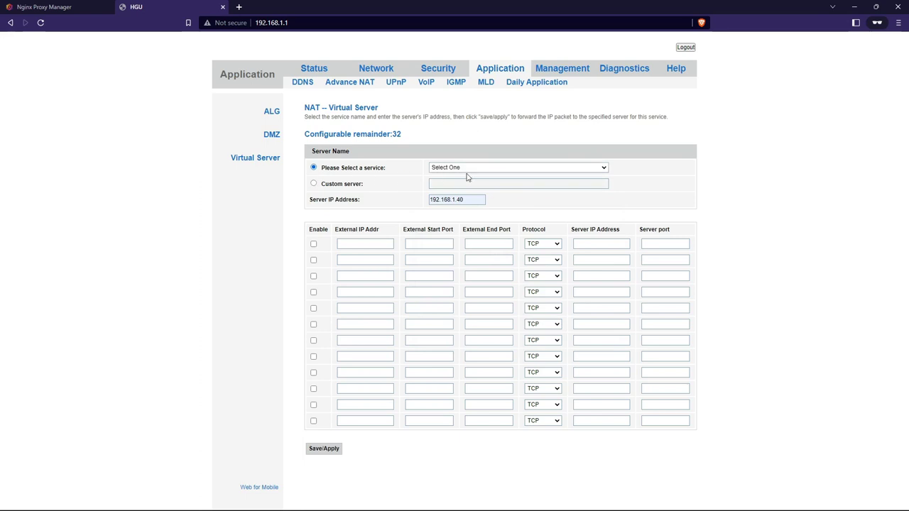
Choose the Web Server (HTTP) service, enable its port 80 mapping and save the entry
left_click(468, 169)
scroll(507, 285, "down", 5)
scroll(507, 286, "down", 10)
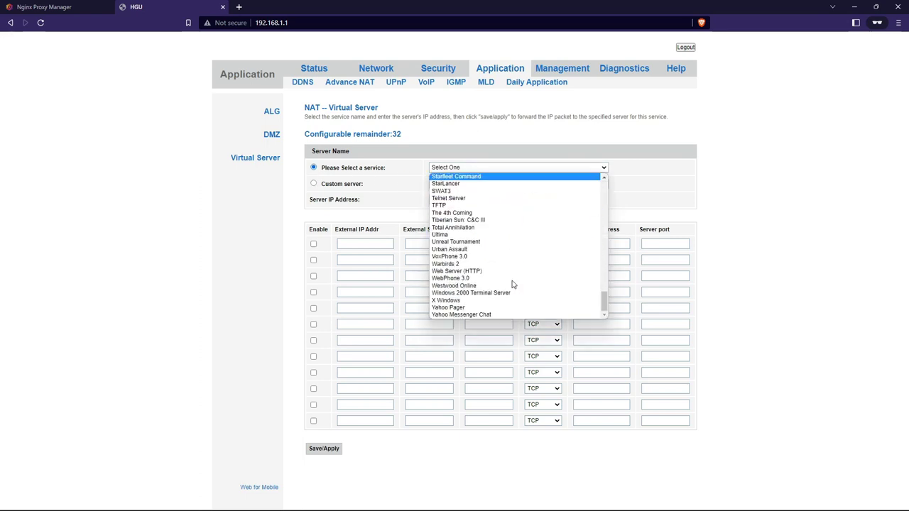
left_click(488, 272)
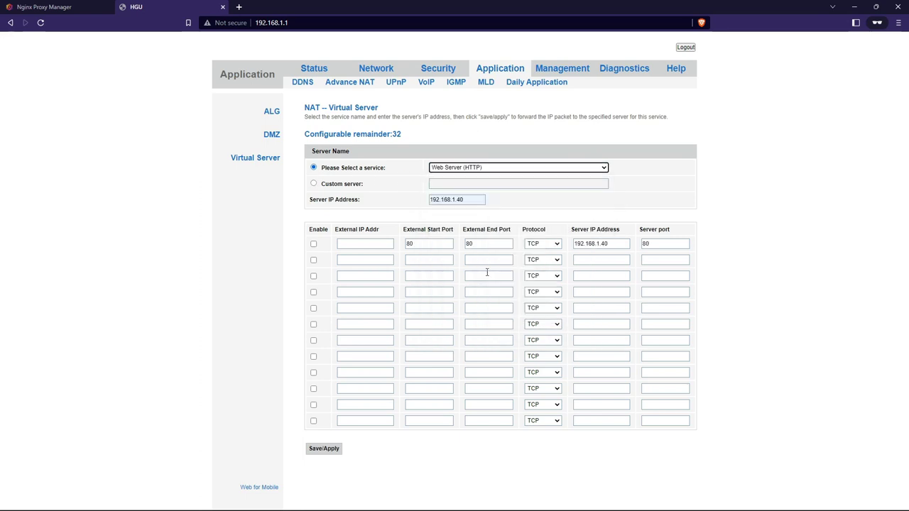
left_click(314, 244)
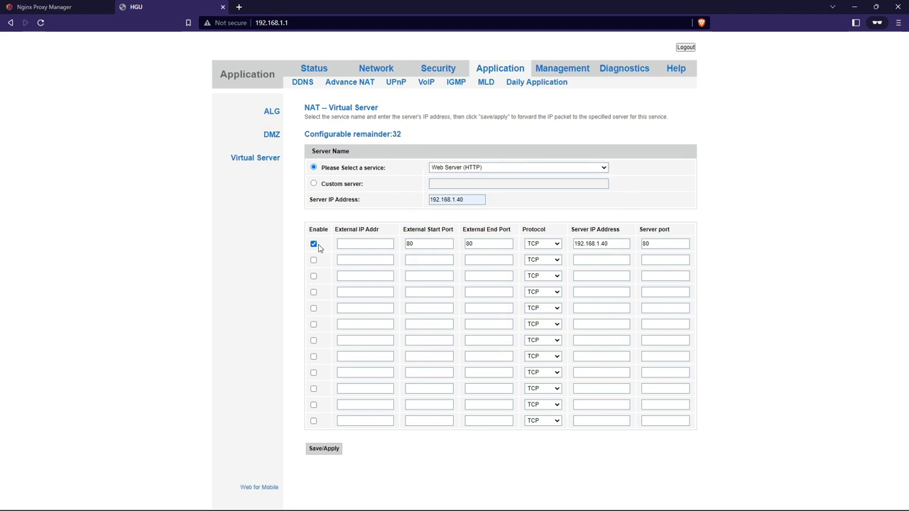
left_click(338, 448)
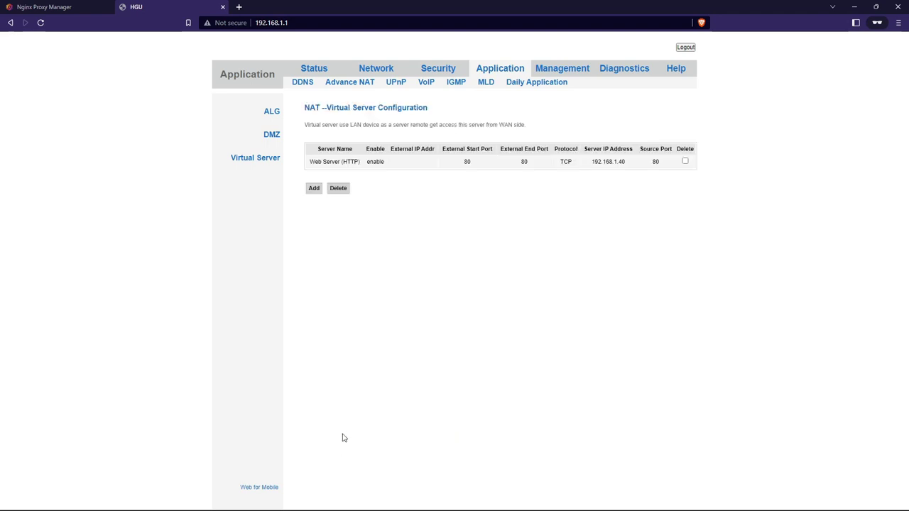
Add and save an enabled virtual server entry for Secure Web Server (HTTPS) with server IP address 192.168.1.40
left_click(313, 189)
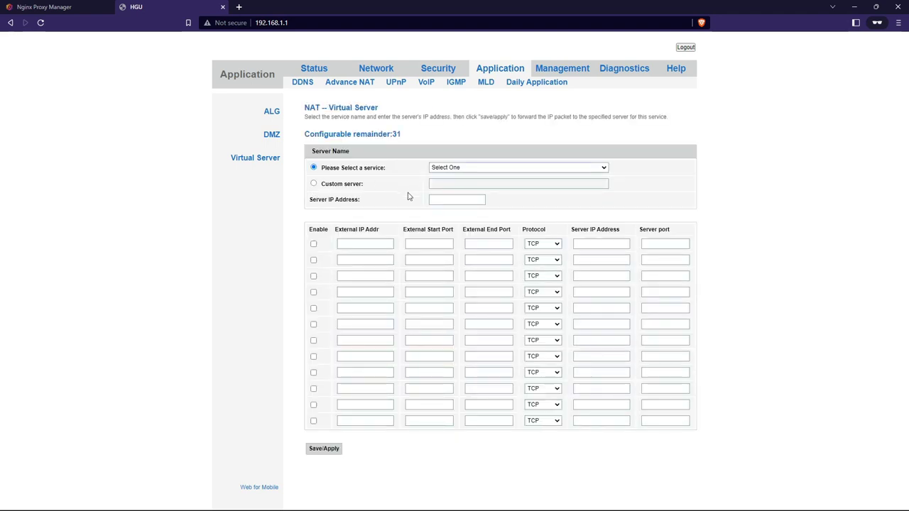
left_click(434, 202)
left_click(454, 214)
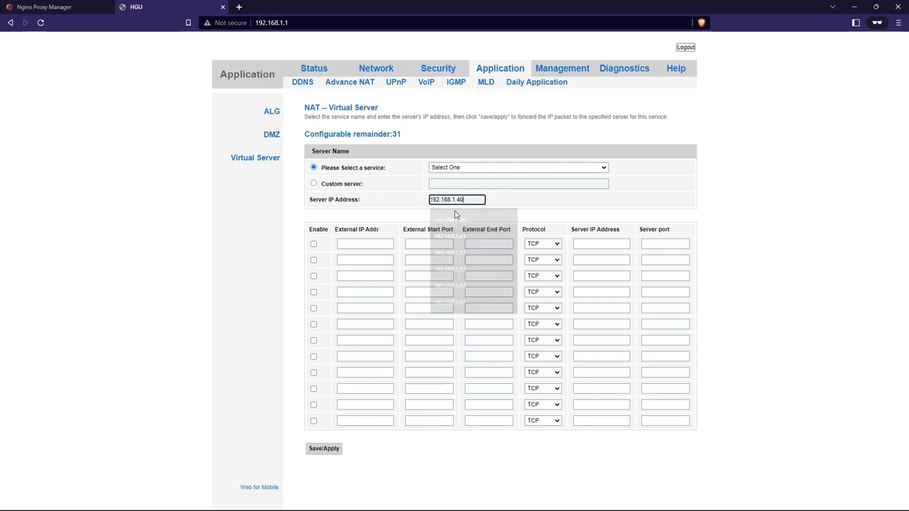
left_click(463, 170)
scroll(524, 265, "down", 10)
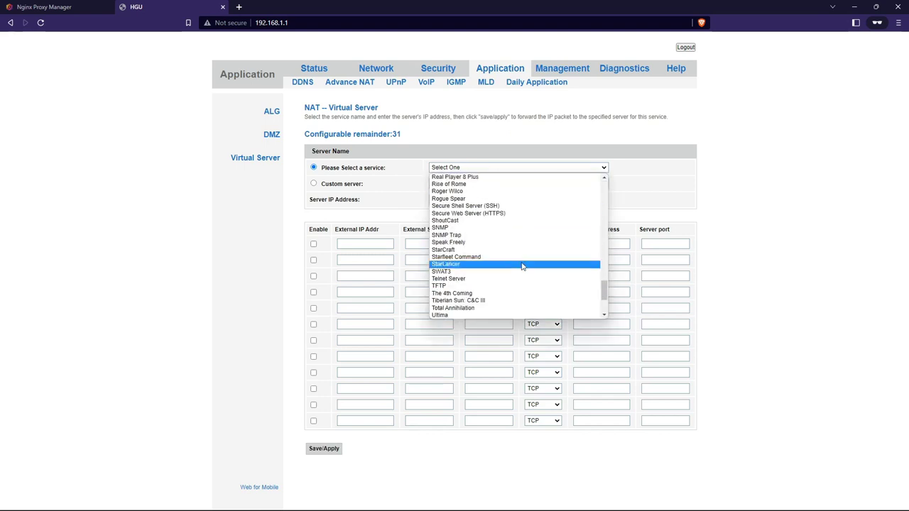
scroll(522, 267, "up", 3)
left_click(502, 228)
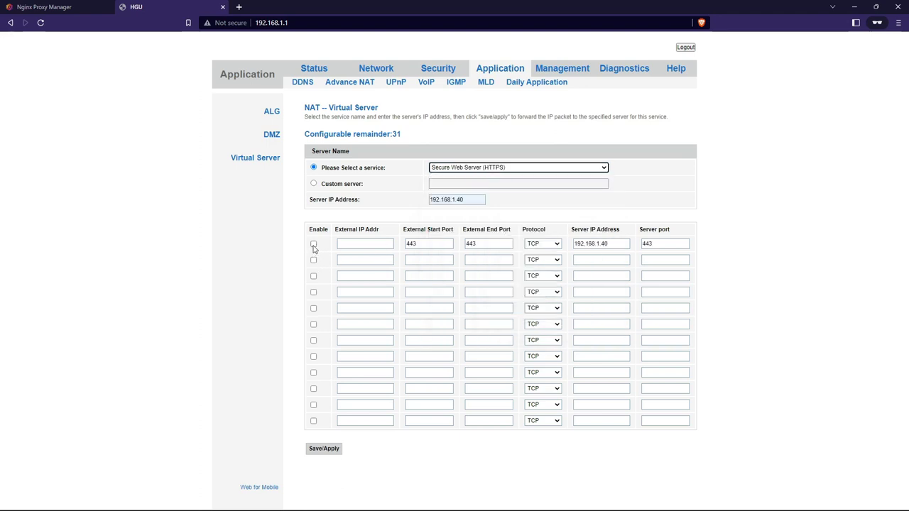
left_click(313, 245)
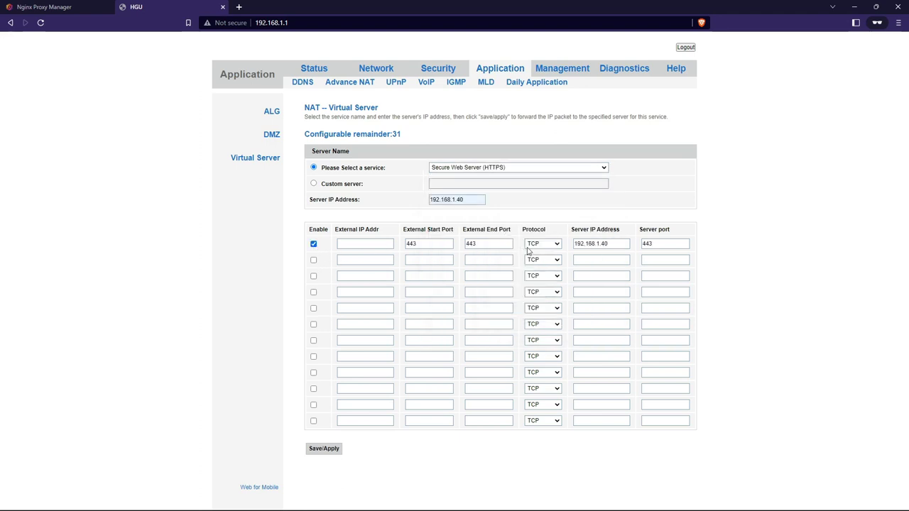
left_click(325, 449)
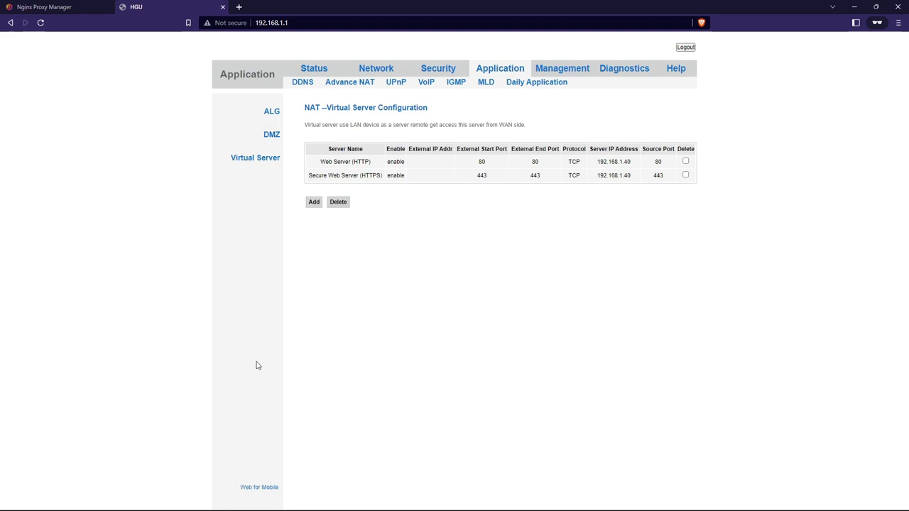
Look at the router's DMZ host settings and return to the virtual server configuration
mouse_move(87, 509)
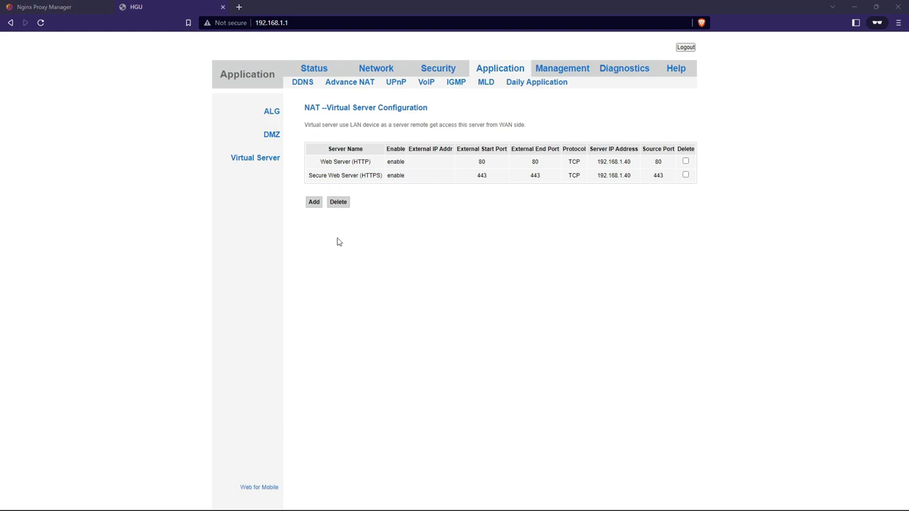
left_click(273, 139)
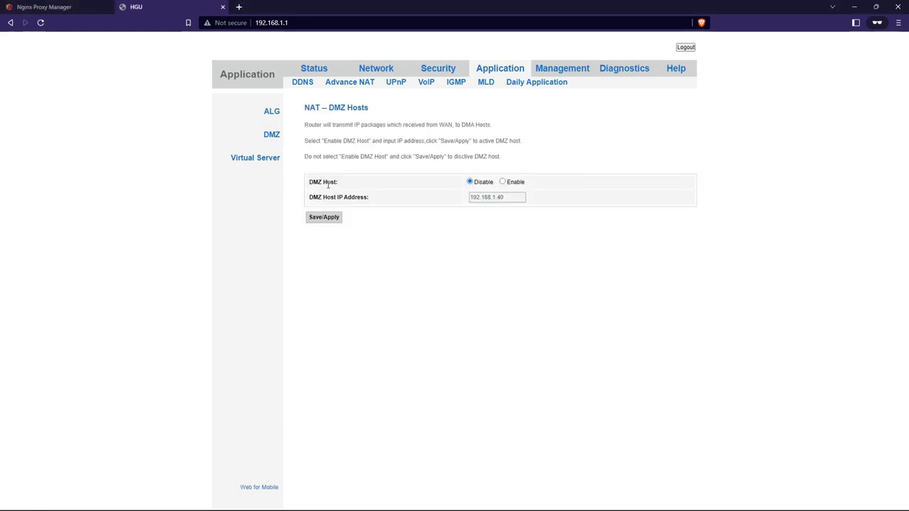
left_click(265, 162)
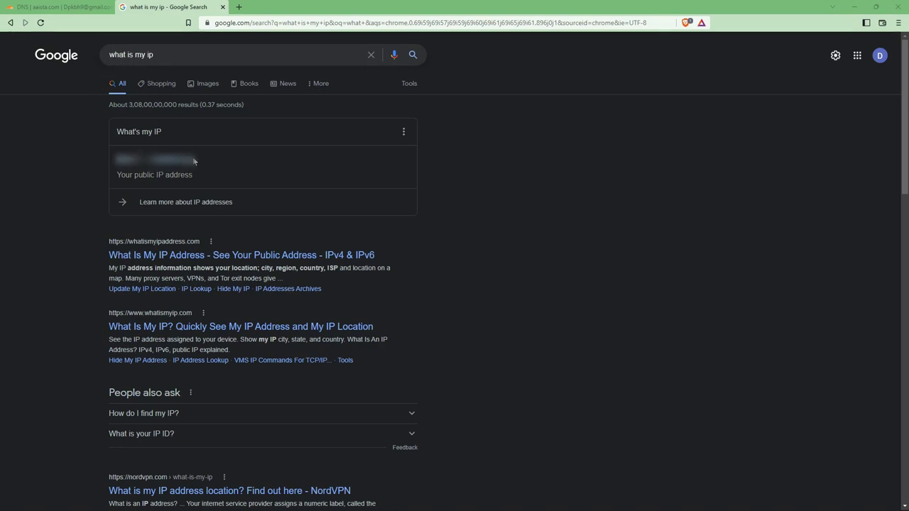
Copy the public IP address from the Google result for "what is my ip"
left_click_drag(193, 161, 112, 162)
right_click(150, 162)
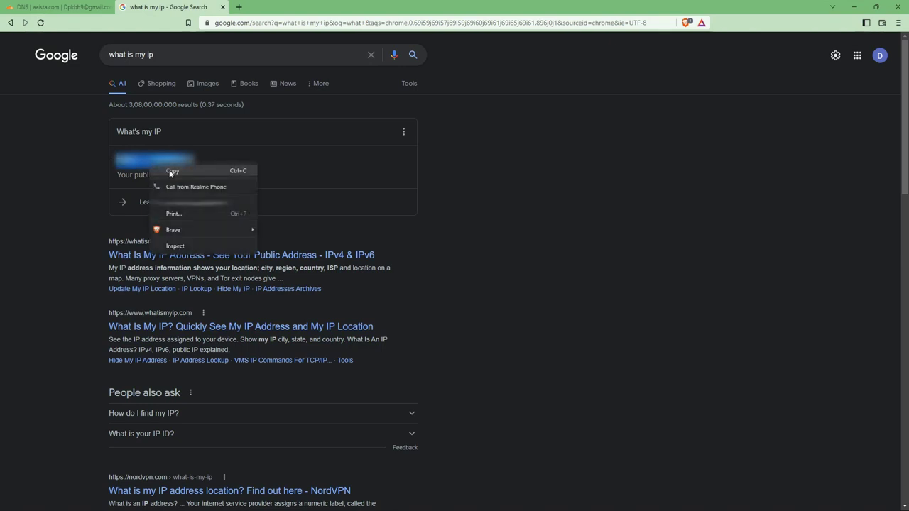
left_click(170, 171)
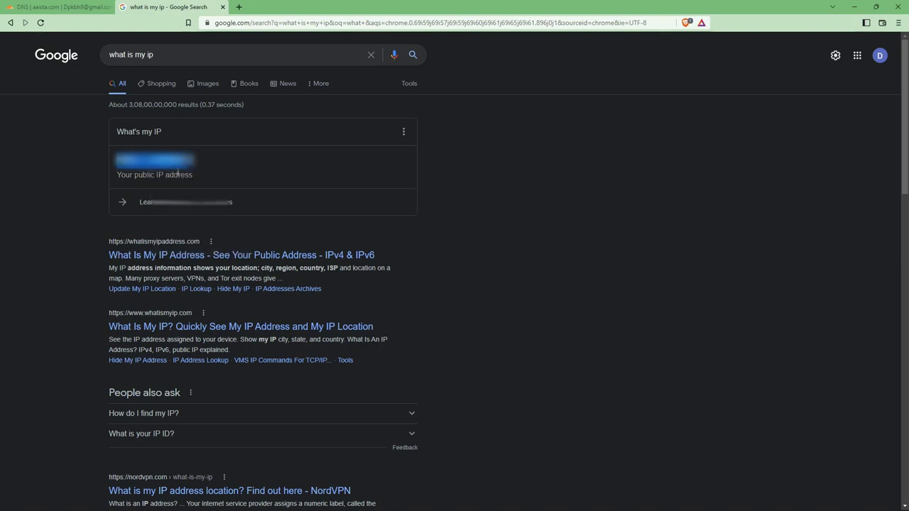
In the Cloudflare DNS settings for aaista.com, add and save a proxied A record named home with the copied public IP address
left_click(69, 6)
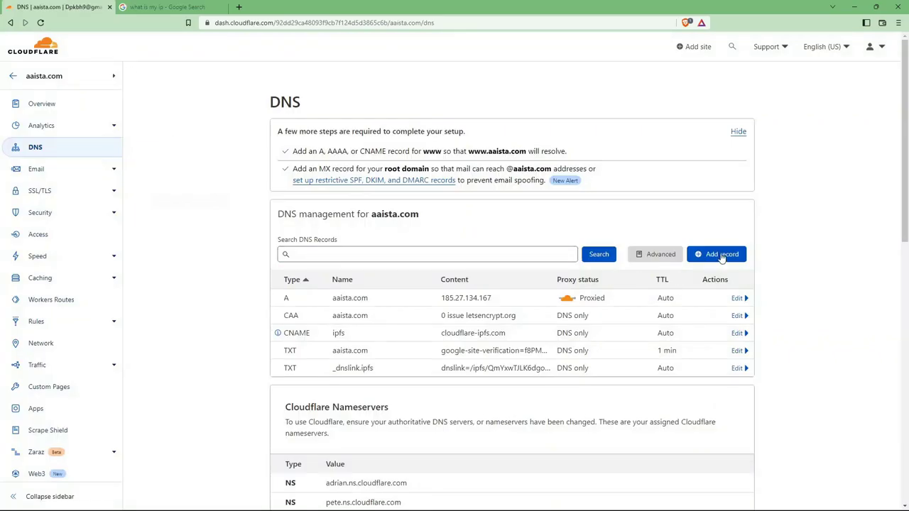
left_click(724, 254)
left_click(371, 308)
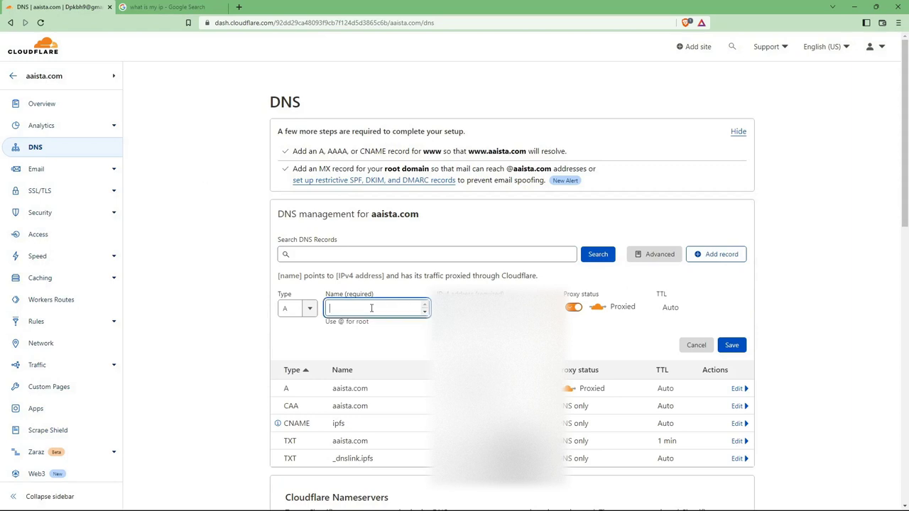
type("home")
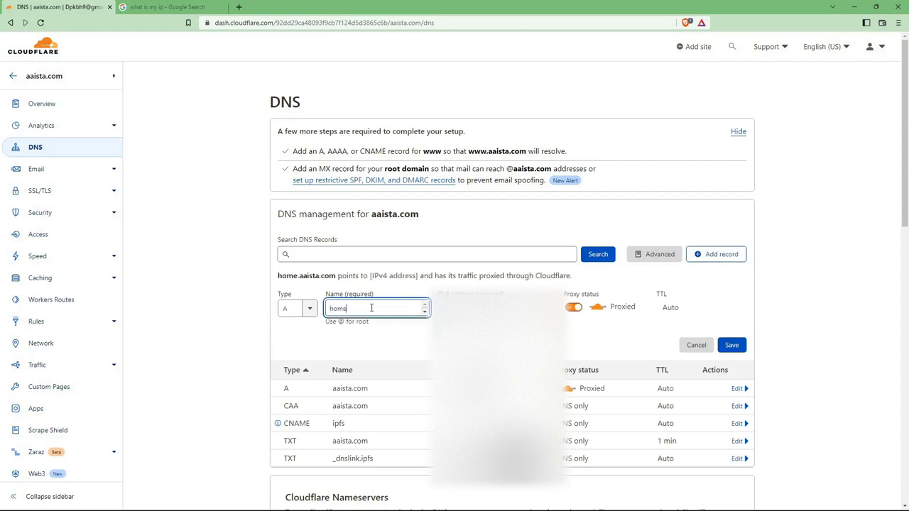
left_click(497, 308)
right_click(490, 309)
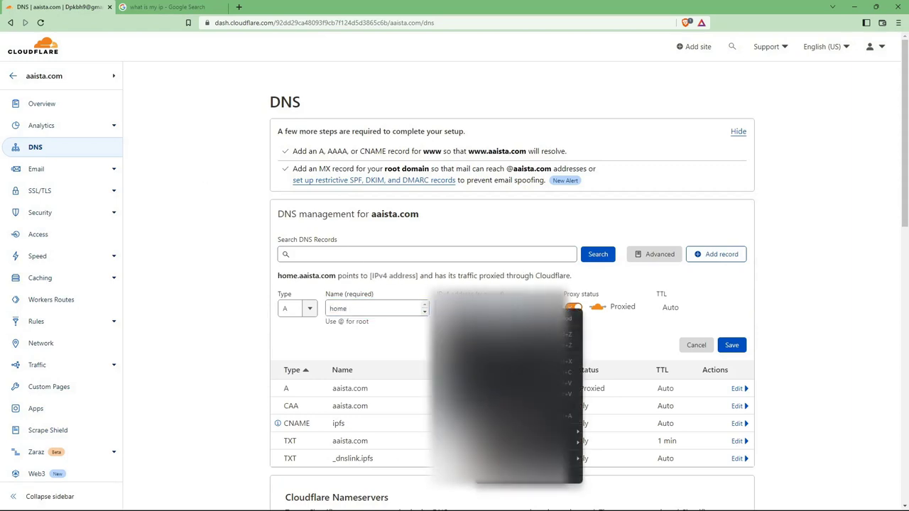
left_click(518, 383)
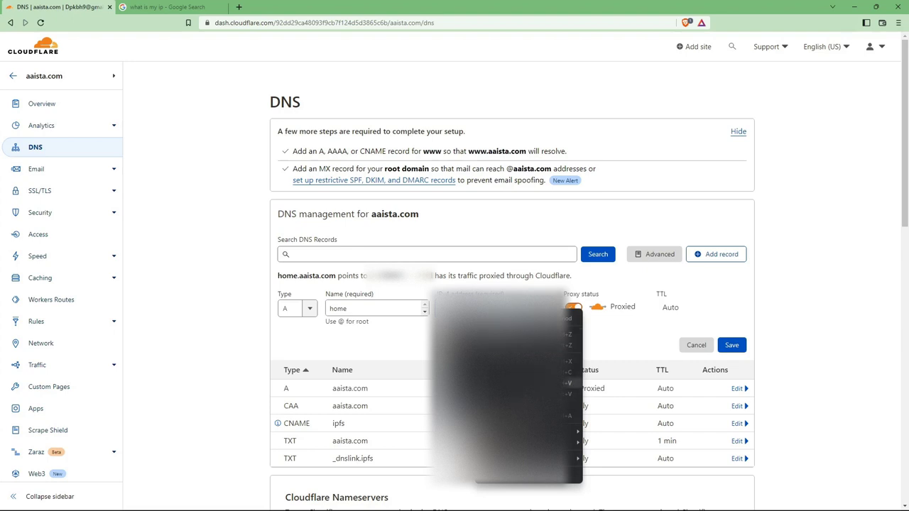
left_click(518, 383)
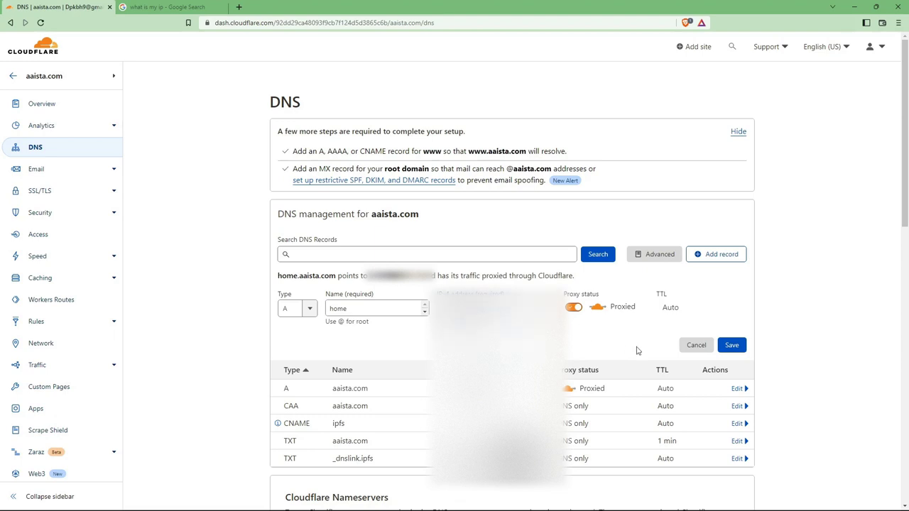
left_click(732, 345)
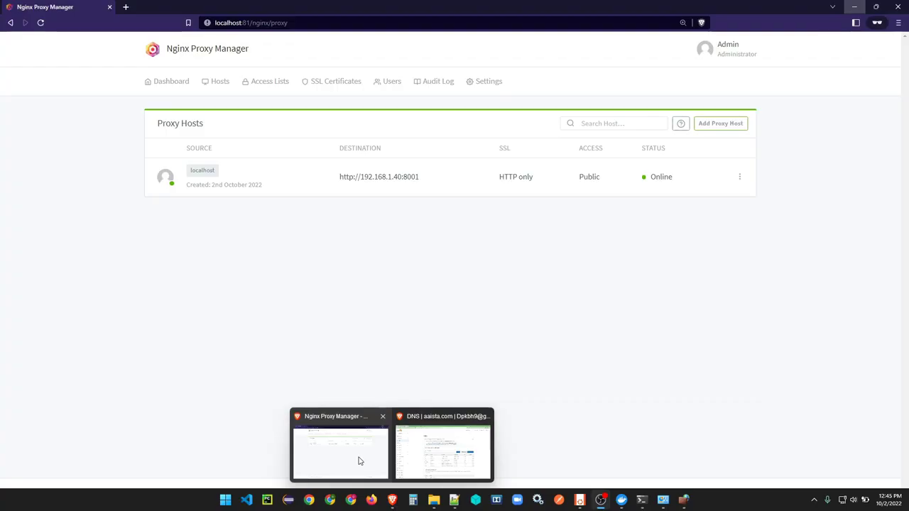
Switch to Nginx Proxy Manager and add home.aaista.com to the domain names of the localhost proxy host
left_click(359, 459)
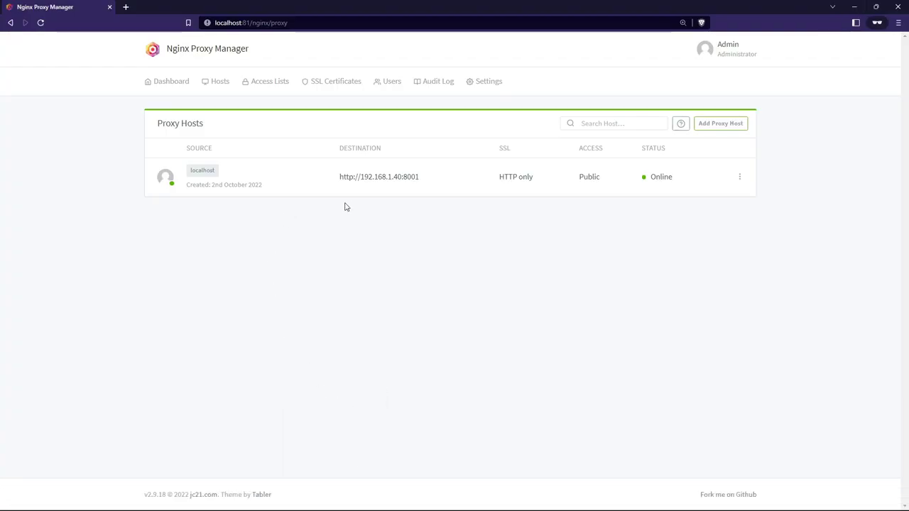
left_click(740, 179)
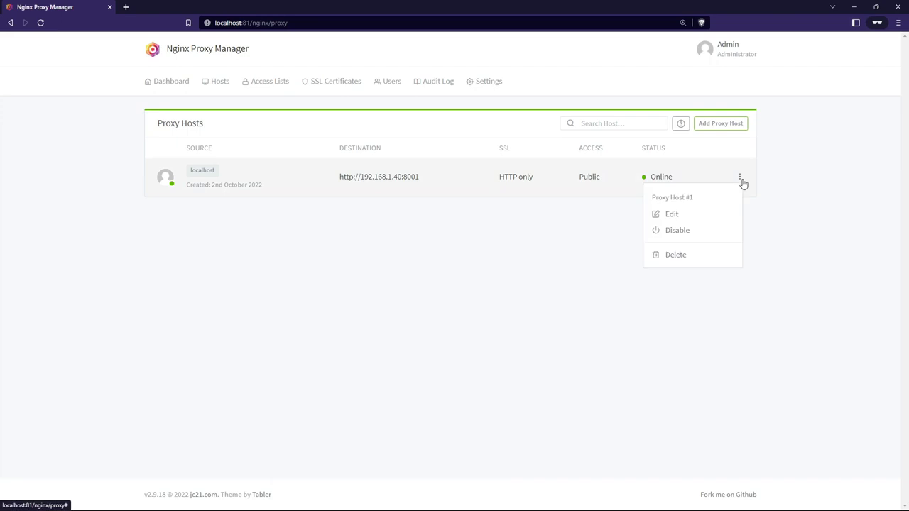
left_click(672, 216)
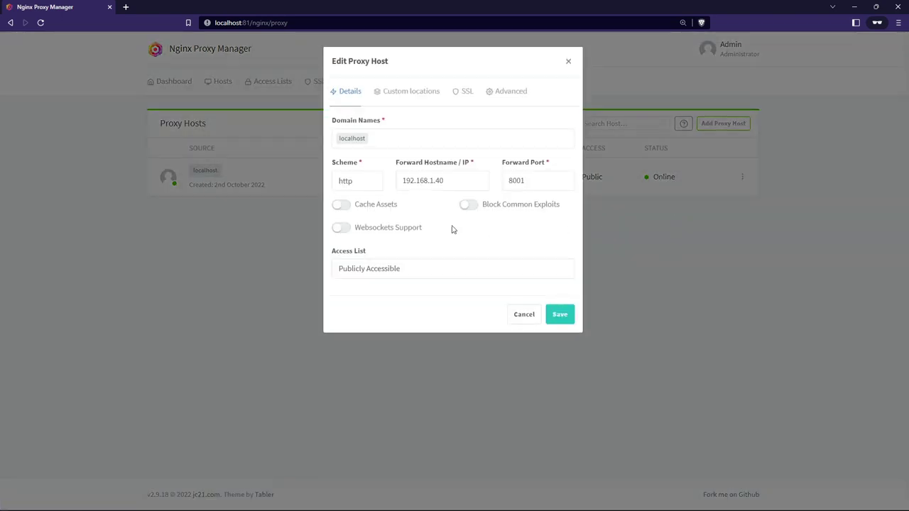
left_click(382, 134)
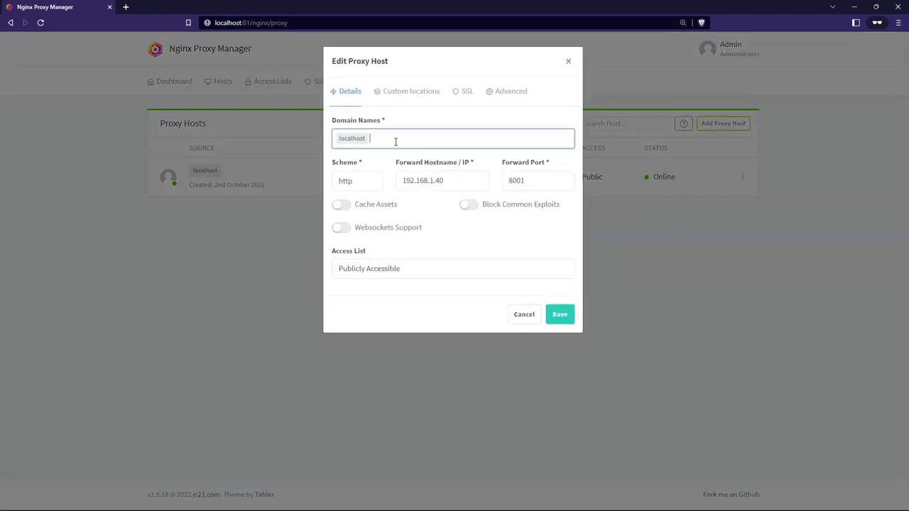
type("home.aaista.com")
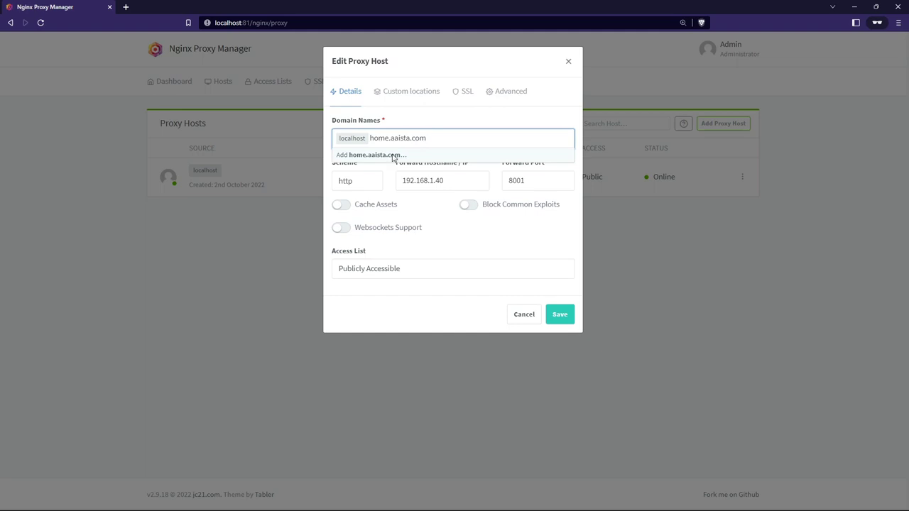
left_click(392, 155)
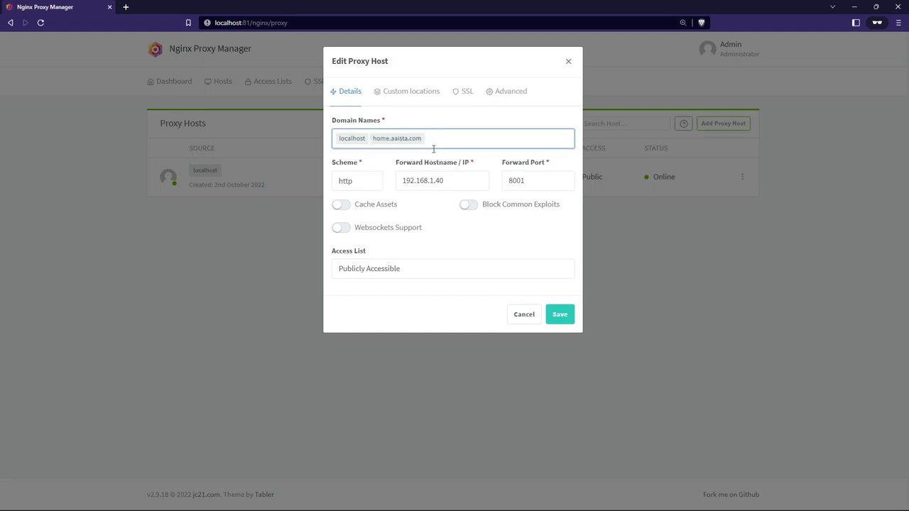
Save the edited proxy host with its added home.aaista.com domain
left_click(549, 242)
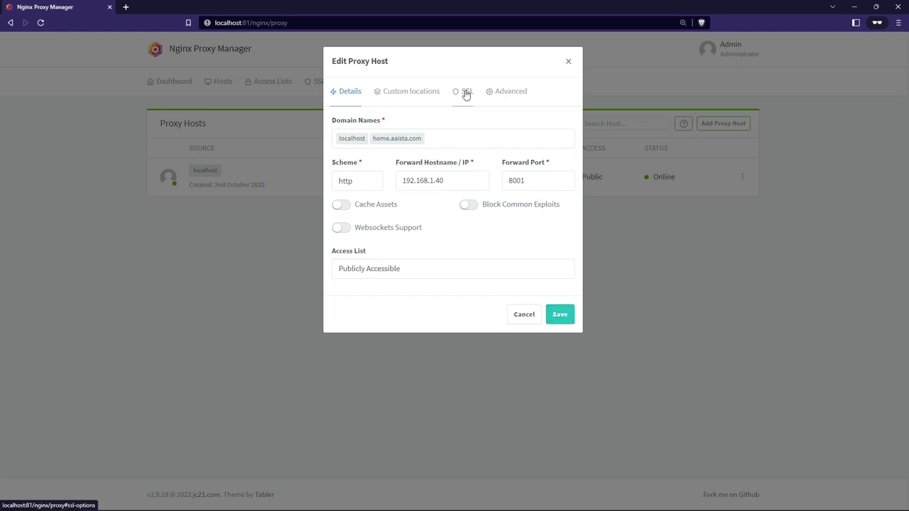
left_click(569, 319)
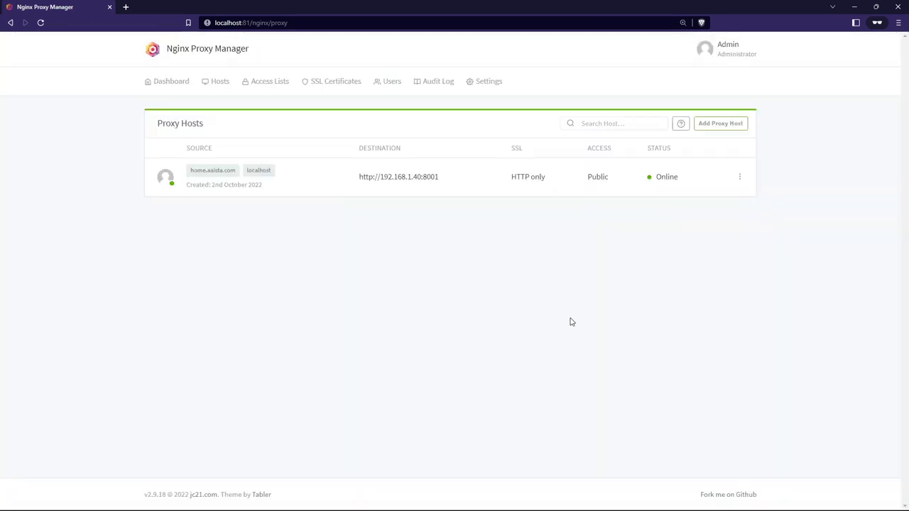
left_click(739, 176)
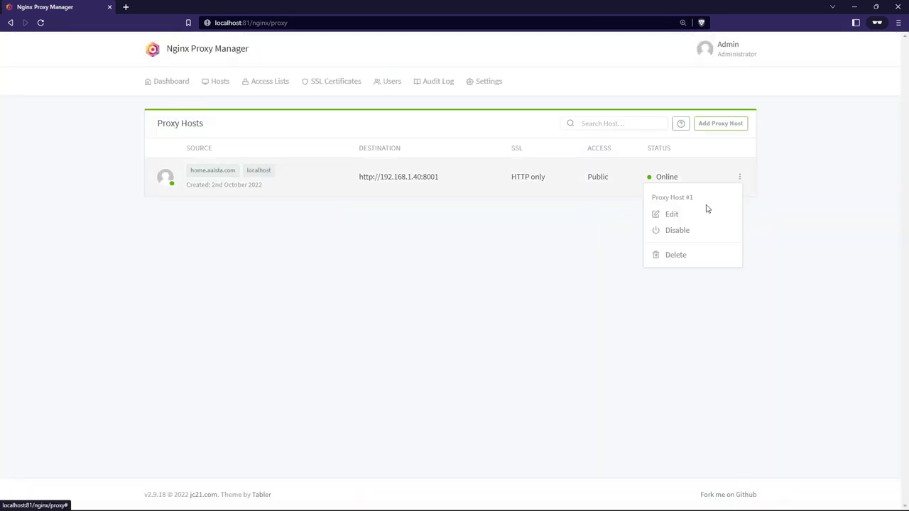
Start a new Let's Encrypt SSL certificate for *.aaista.com and test the server's reachability
left_click(334, 83)
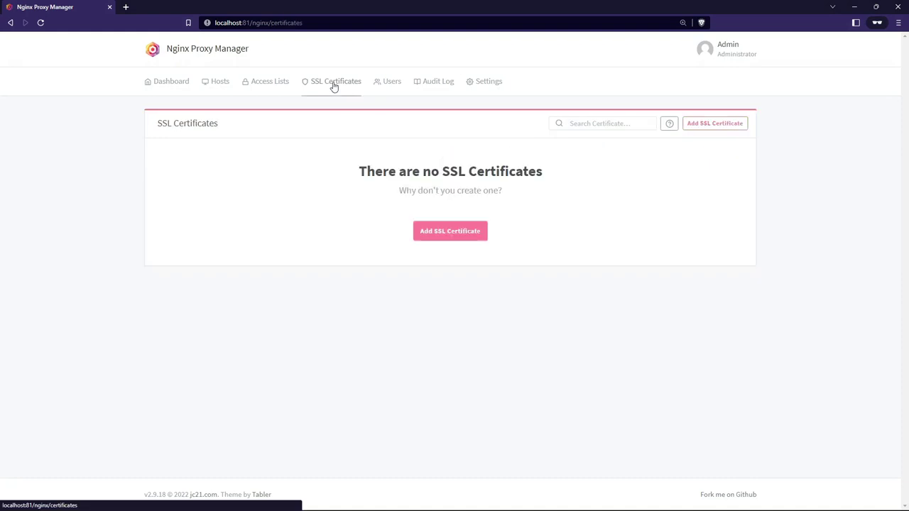
left_click(460, 233)
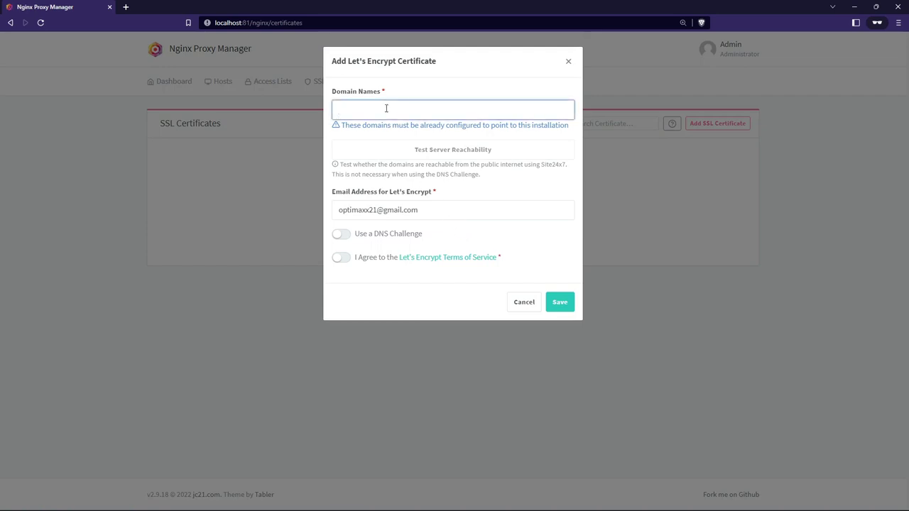
type("aaista.com")
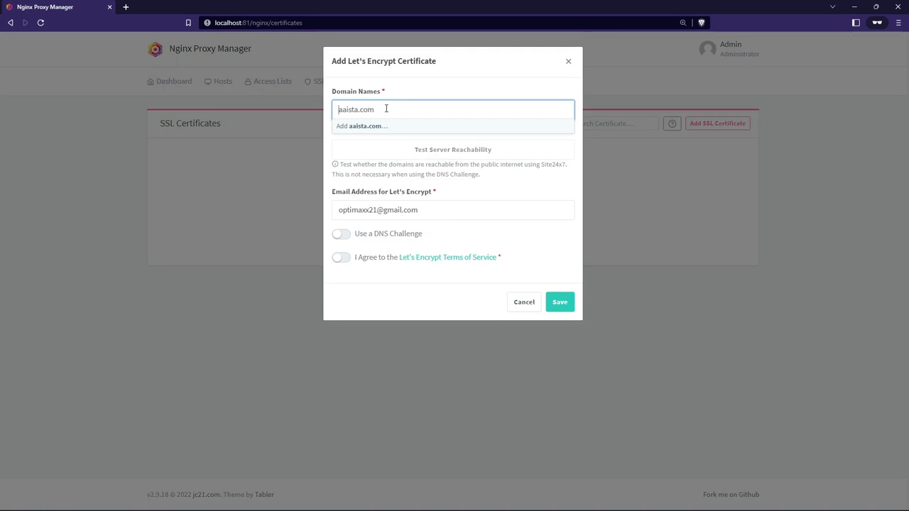
type("*.")
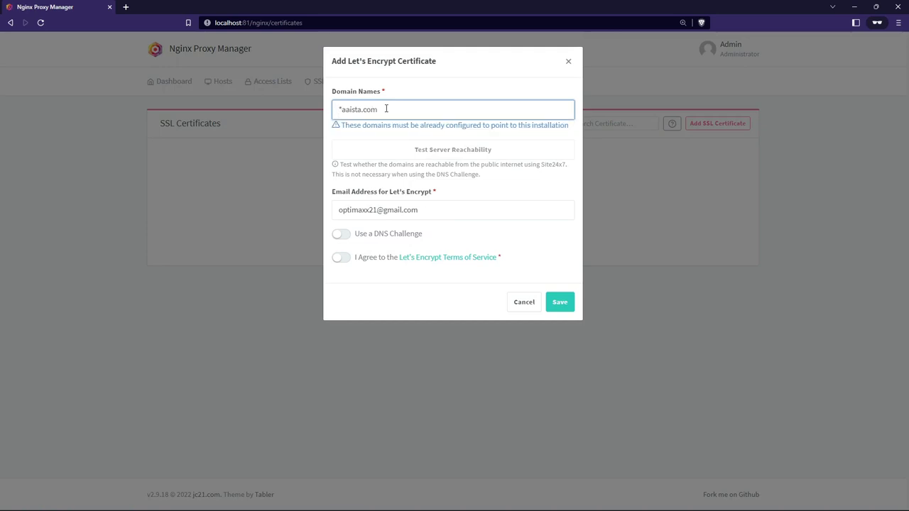
left_click(384, 126)
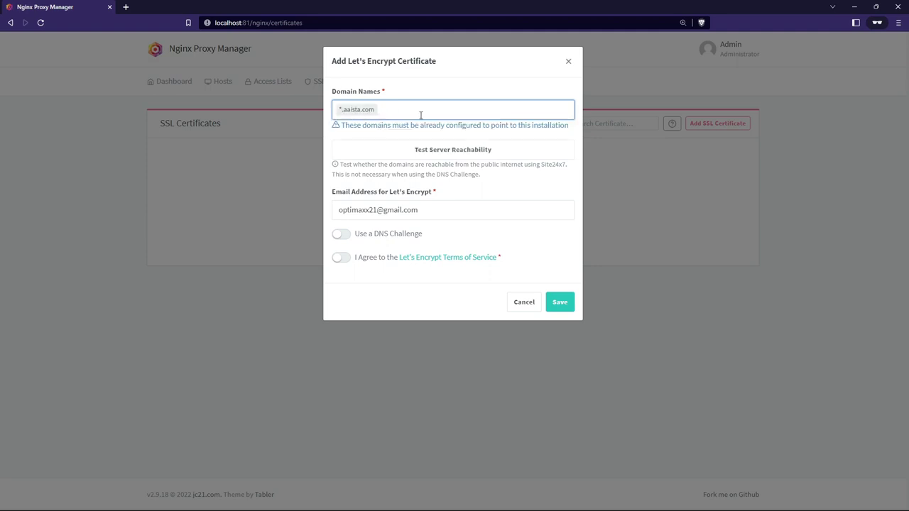
left_click(456, 151)
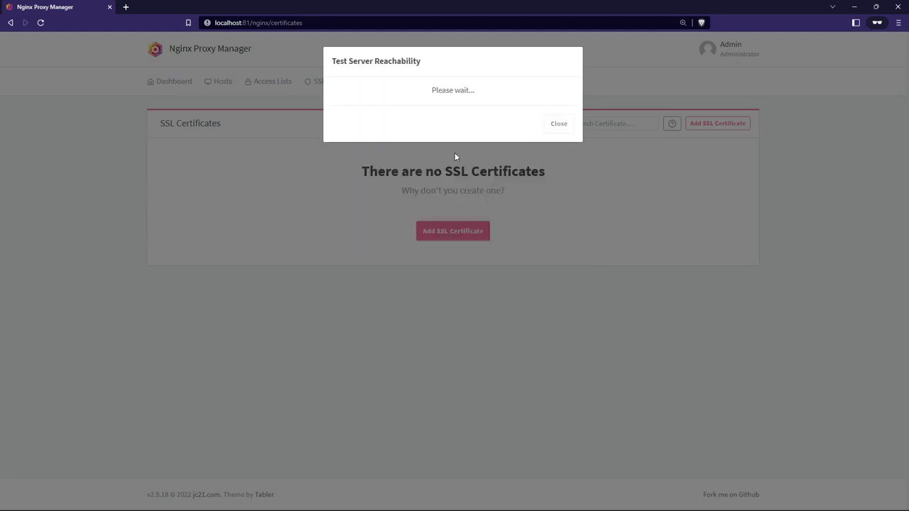
left_click(561, 192)
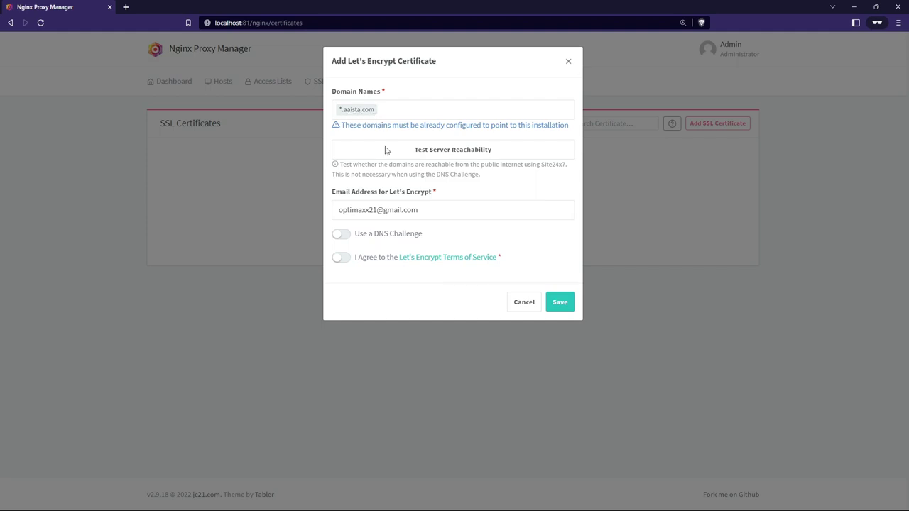
Enable the DNS challenge for the certificate with Cloudflare as DNS provider and agree to the Let's Encrypt terms of service
left_click(343, 237)
left_click(405, 270)
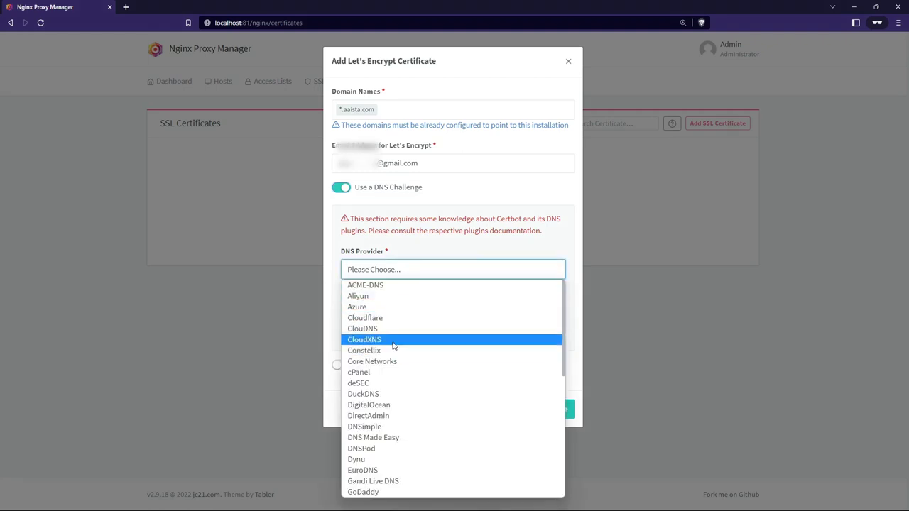
left_click(381, 317)
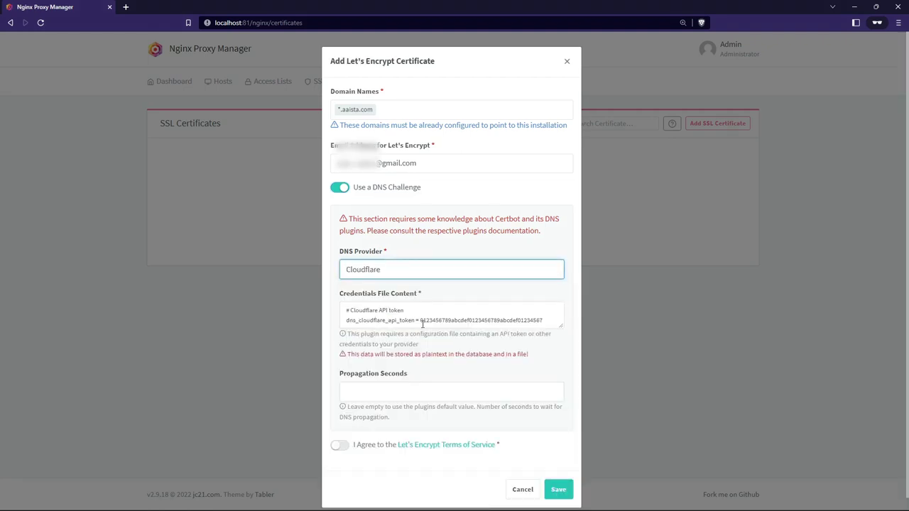
scroll(423, 324, "down", 1)
left_click(342, 436)
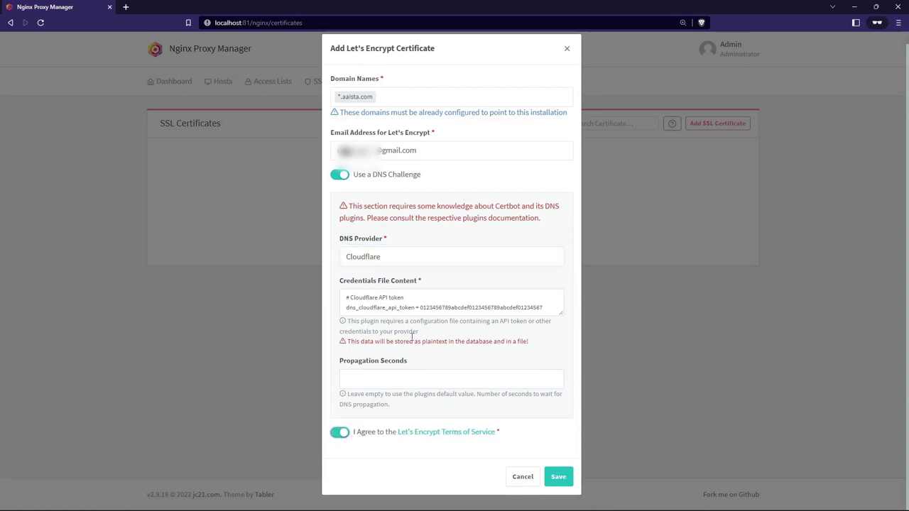
Switch to the Cloudflare dashboard and open the API tokens page from the aaista.com overview
left_click_drag(420, 311, 545, 308)
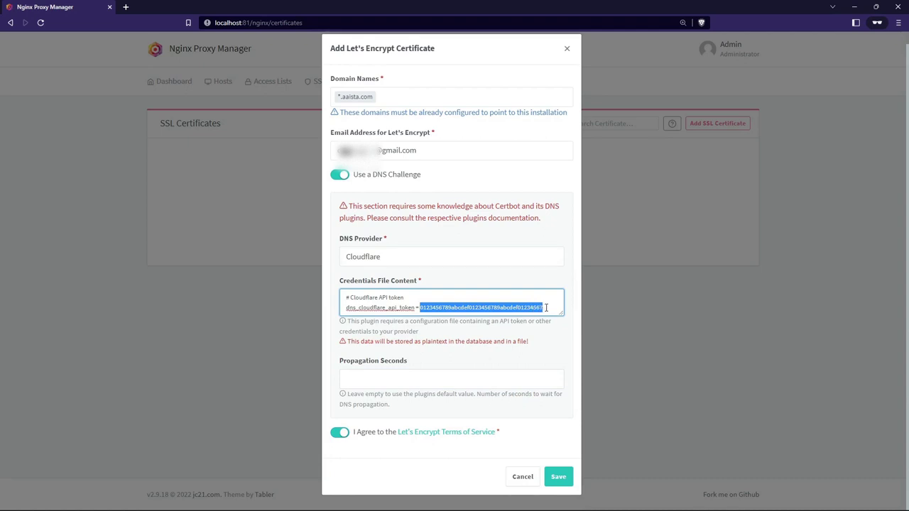
mouse_move(518, 506)
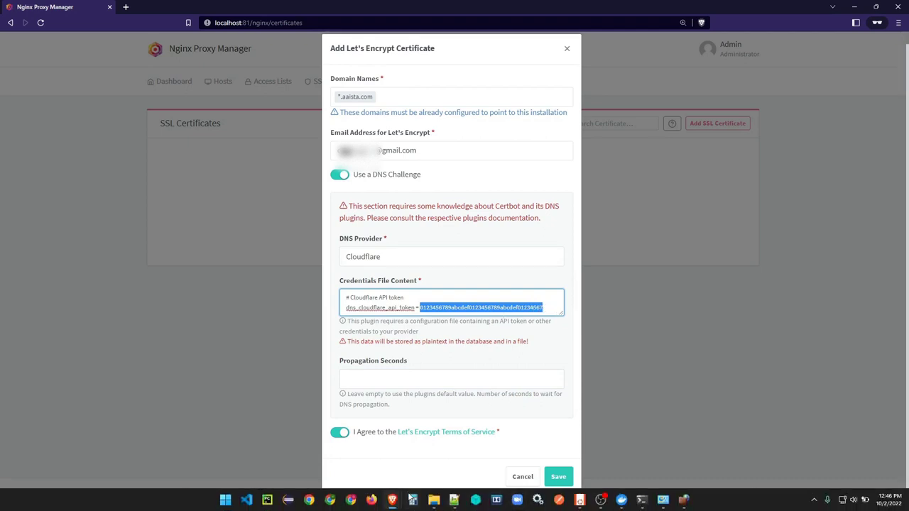
mouse_move(394, 502)
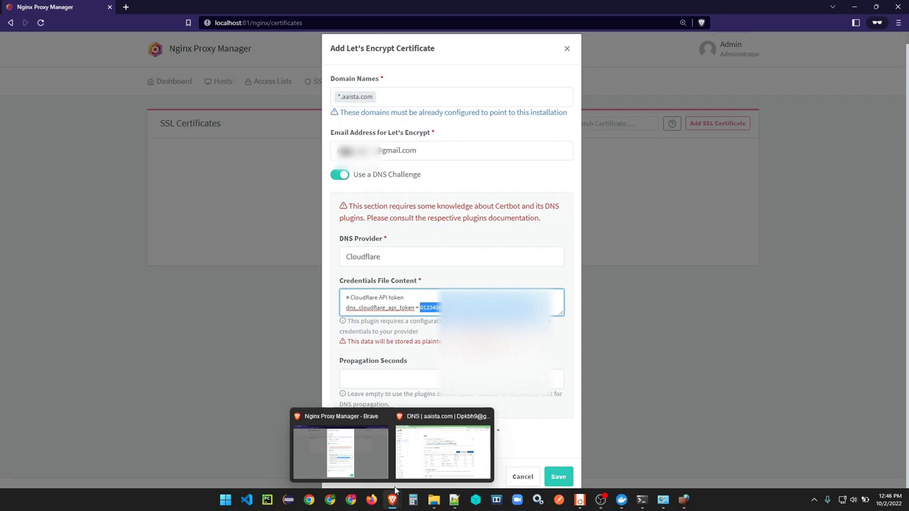
left_click(427, 450)
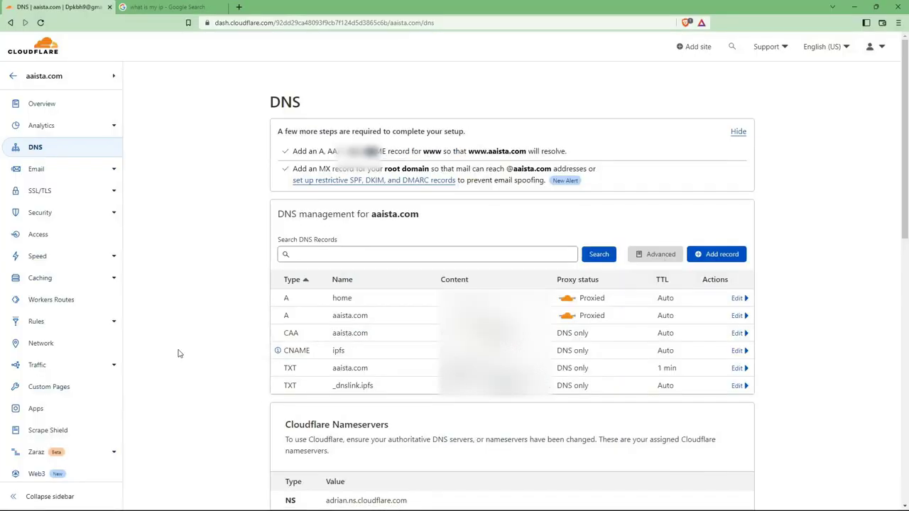
left_click(46, 106)
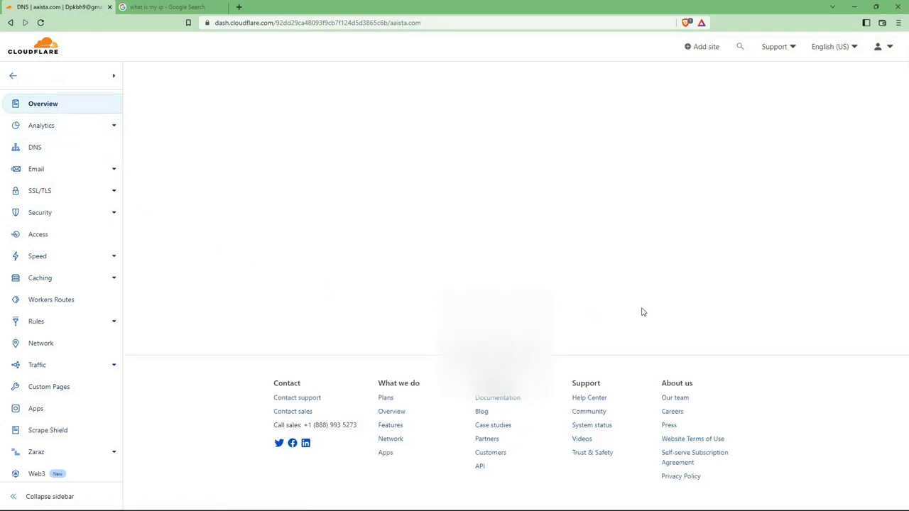
scroll(717, 324, "down", 1)
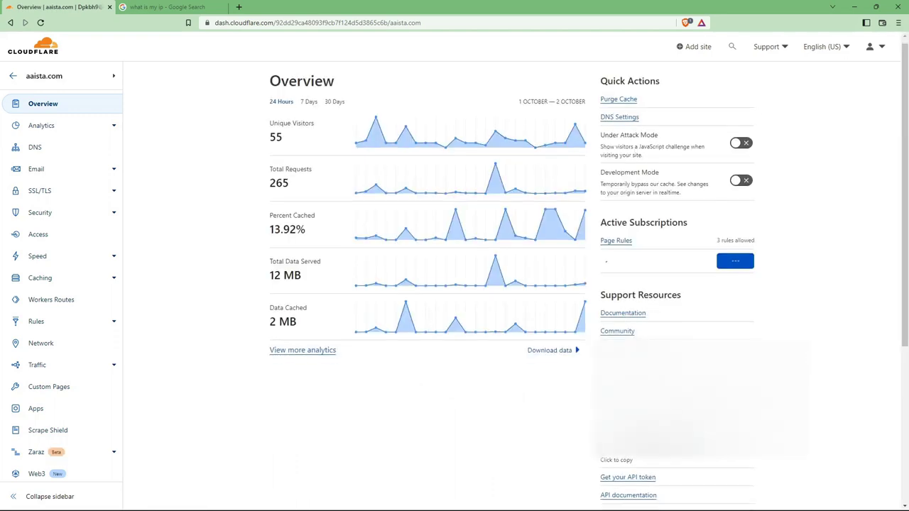
left_click(628, 455)
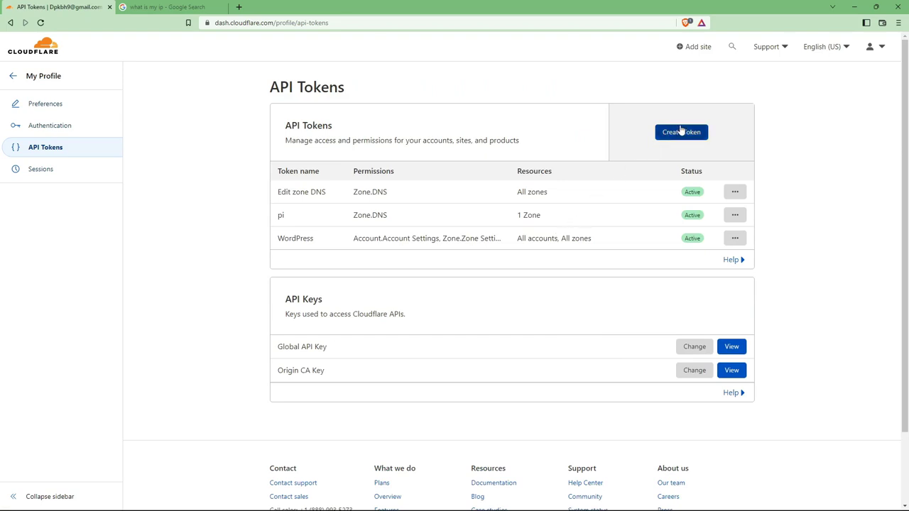
Create an API token from the Edit zone DNS template, restricted to the specific zone aaista.com
left_click(681, 132)
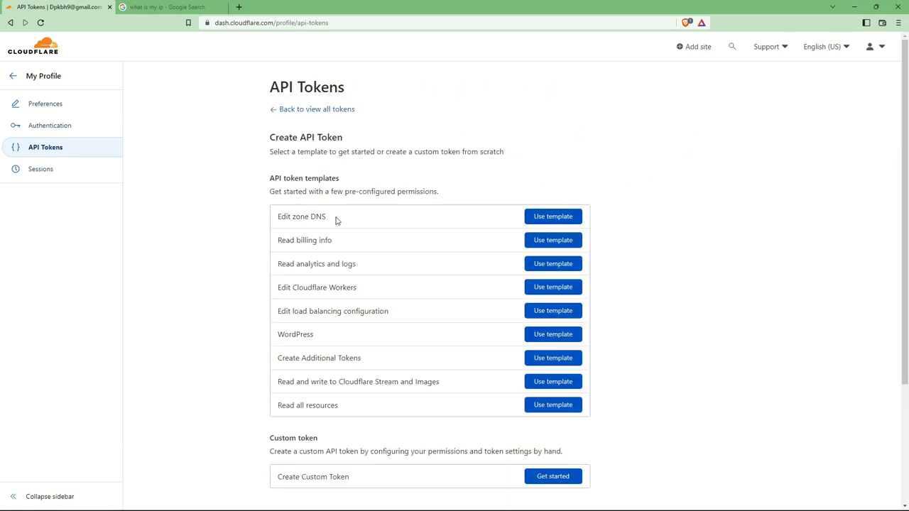
left_click(543, 218)
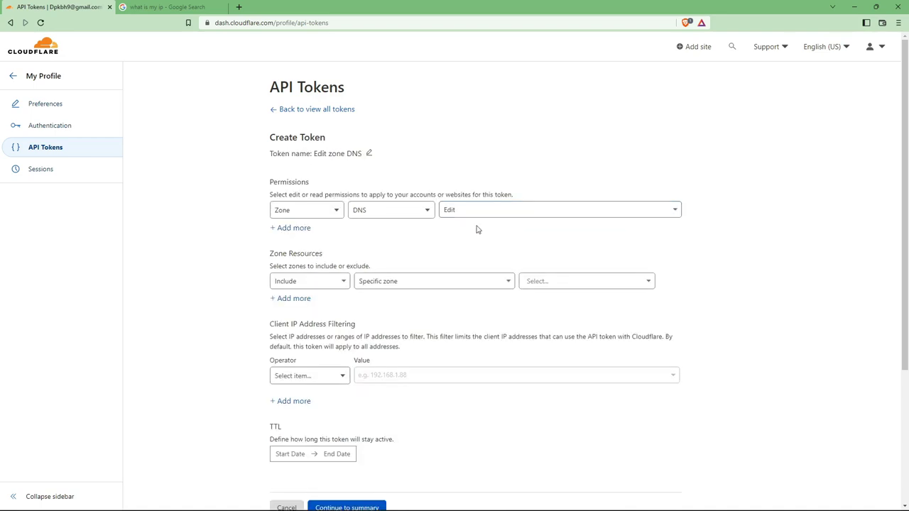
left_click(392, 284)
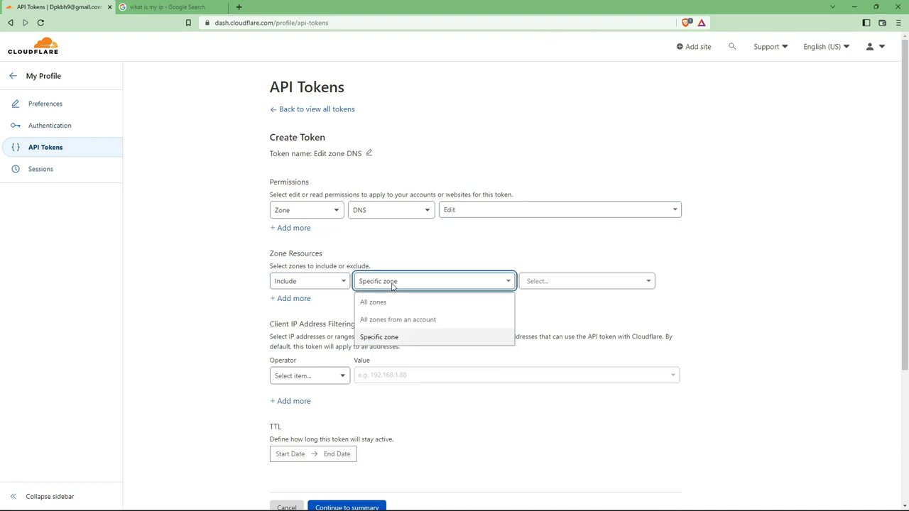
key("Tab")
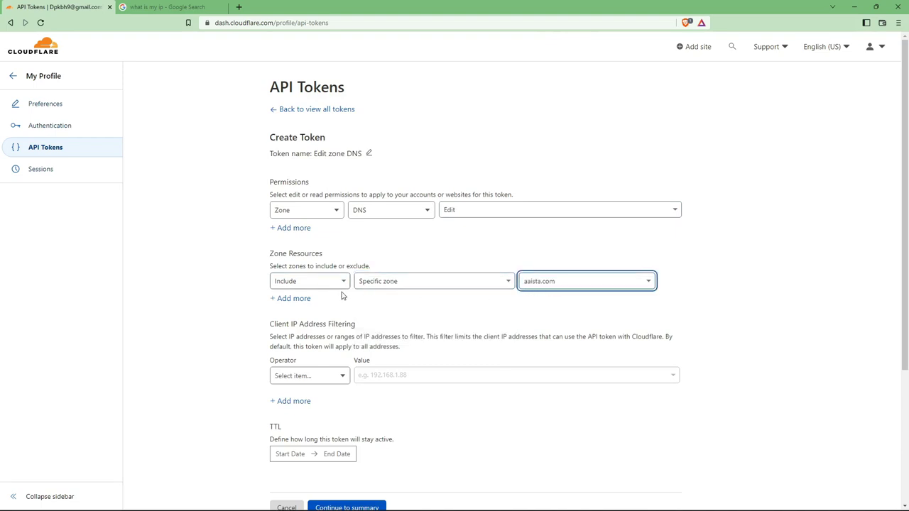
scroll(436, 325, "down", 3)
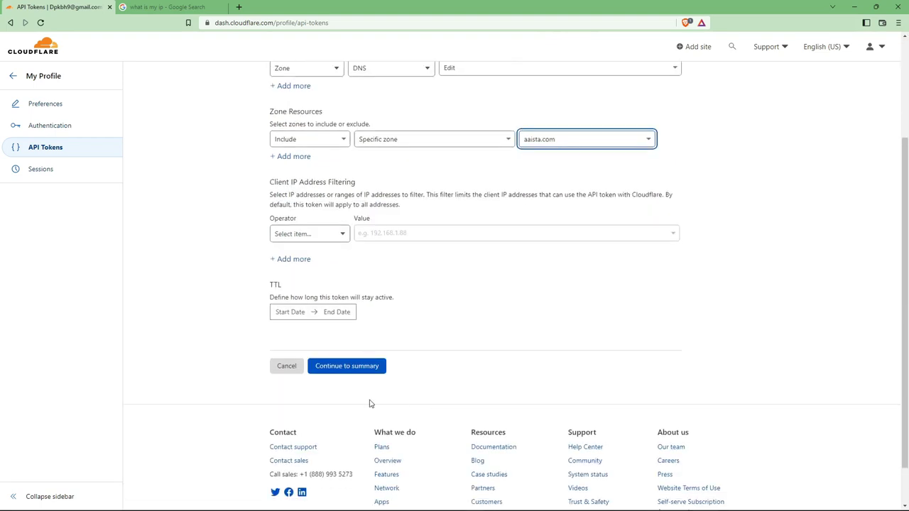
left_click(348, 366)
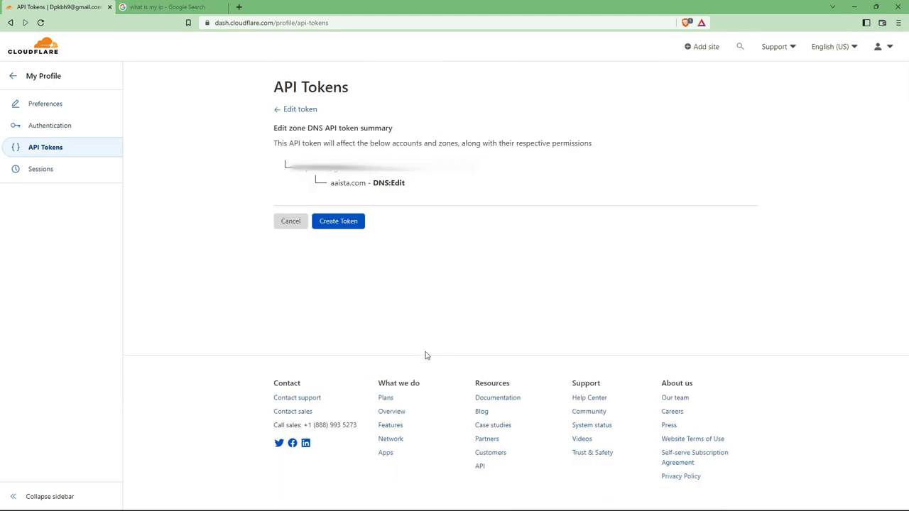
left_click(345, 225)
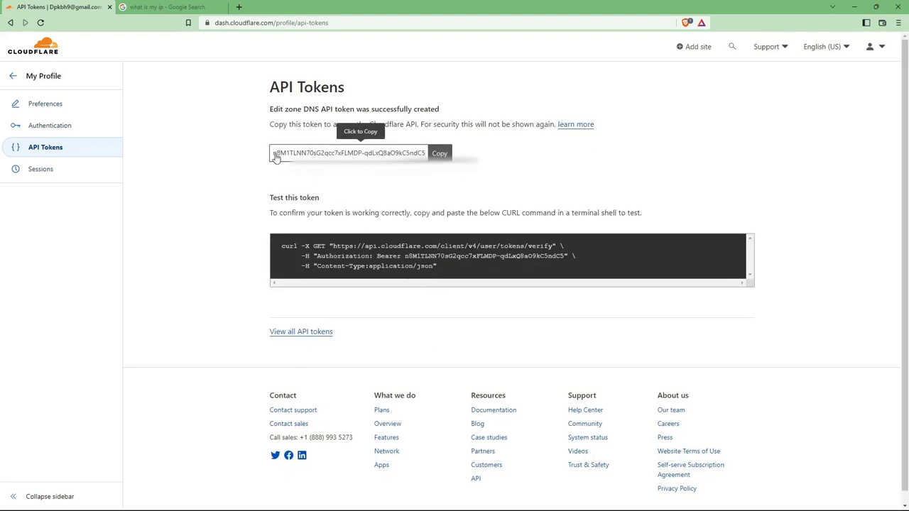
Copy the new API token, paste it on an empty line of tasks.txt in Notepad++ and return to Cloudflare
left_click(311, 160)
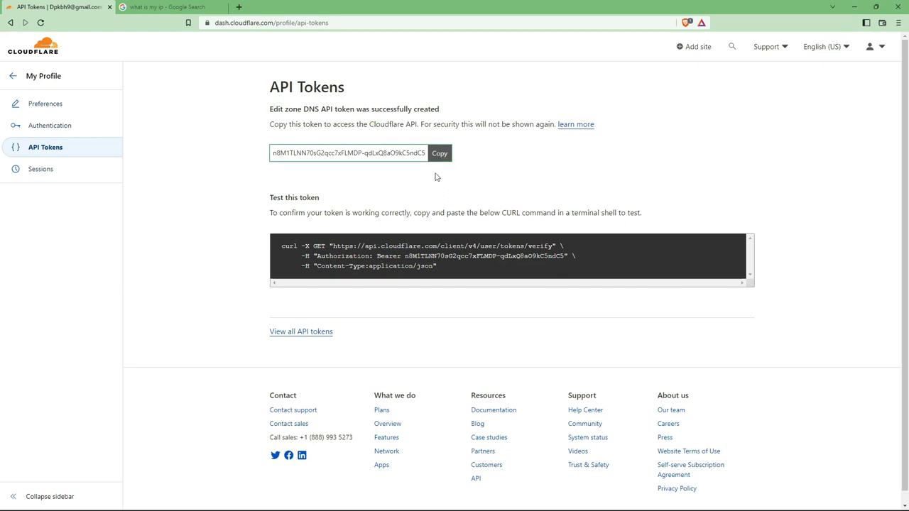
mouse_move(392, 500)
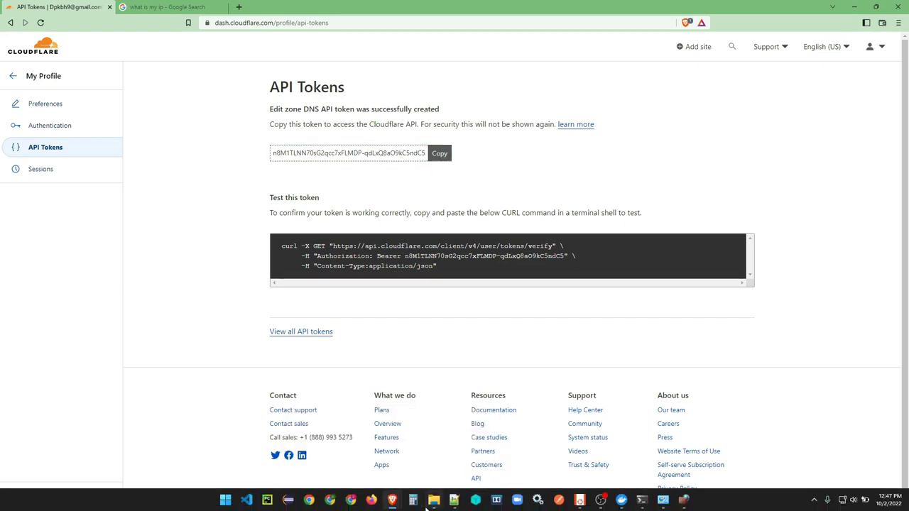
left_click(454, 500)
scroll(473, 428, "down", 2)
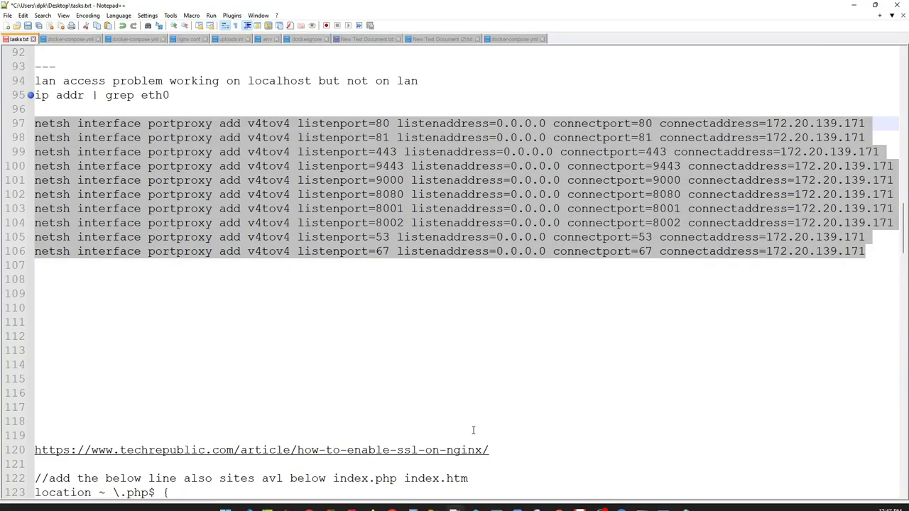
left_click(152, 403)
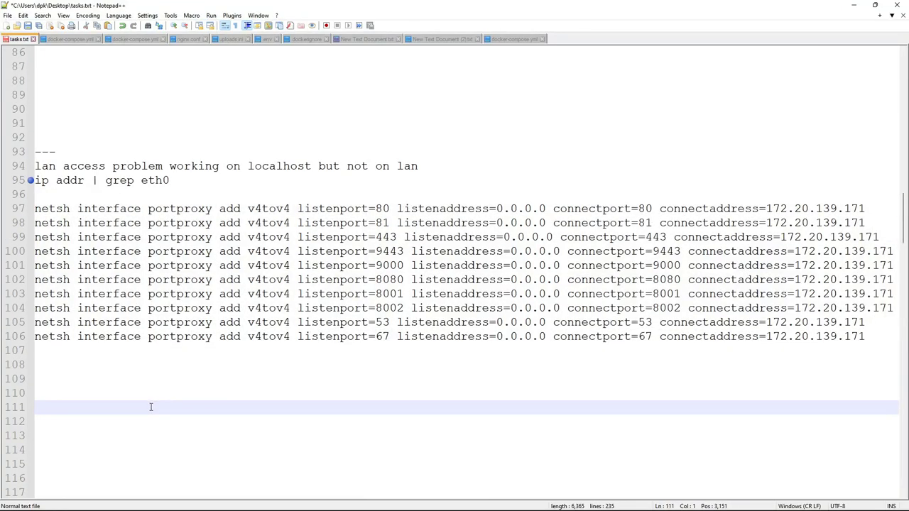
key("ctrl+v")
key("alt+Tab")
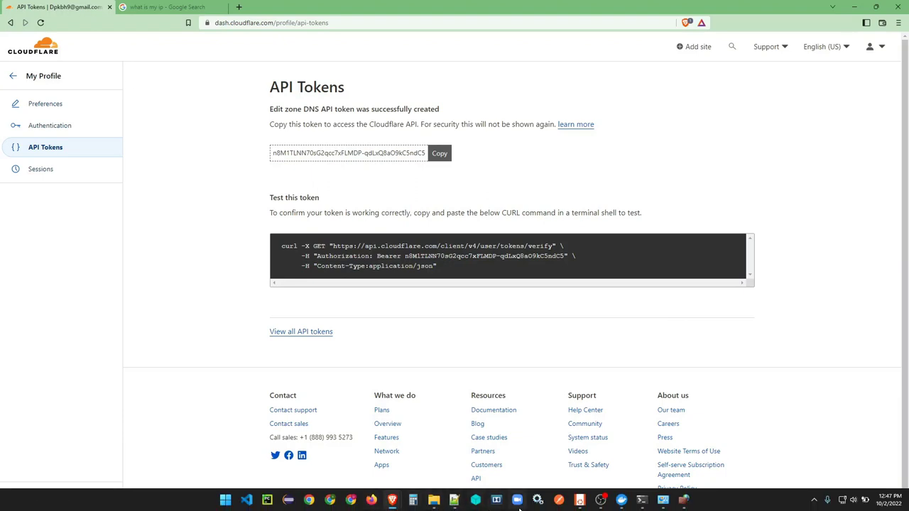
Switch to Nginx Proxy Manager, replace the placeholder in the Cloudflare credentials with the copied API token, and save the certificate
mouse_move(395, 503)
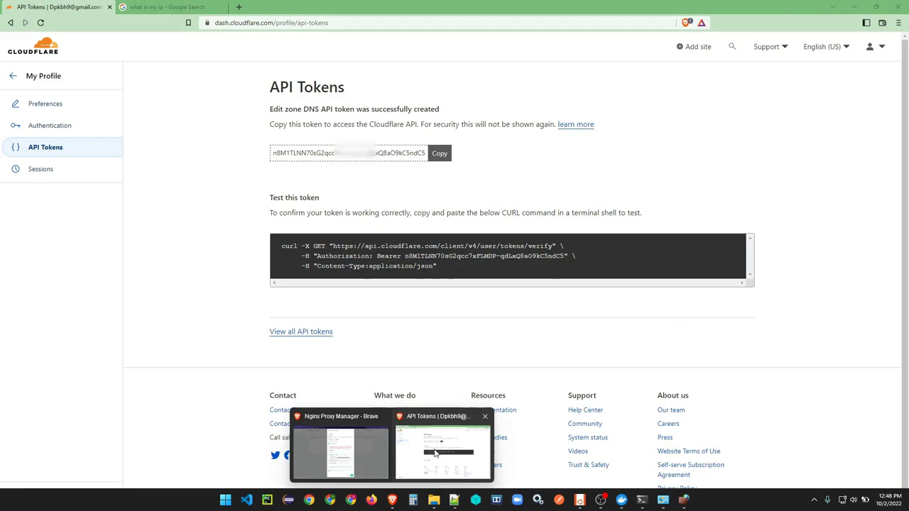
left_click(360, 458)
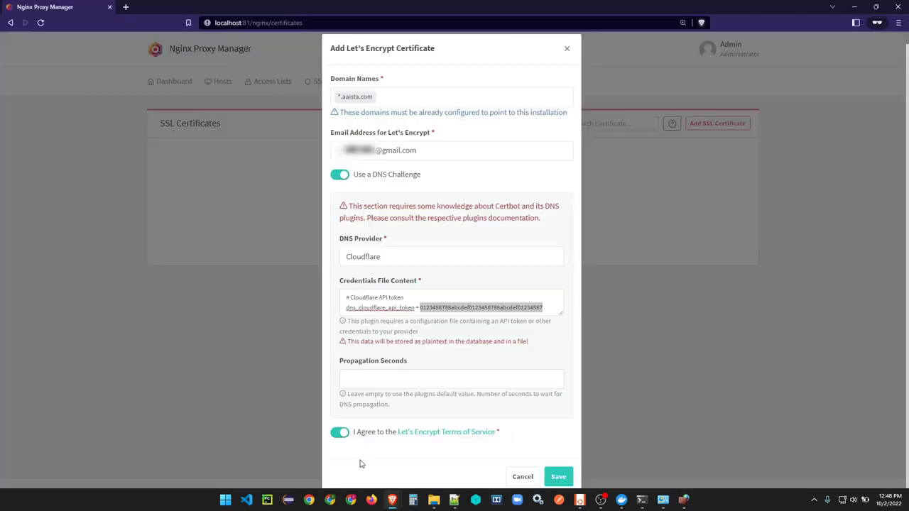
left_click(447, 307)
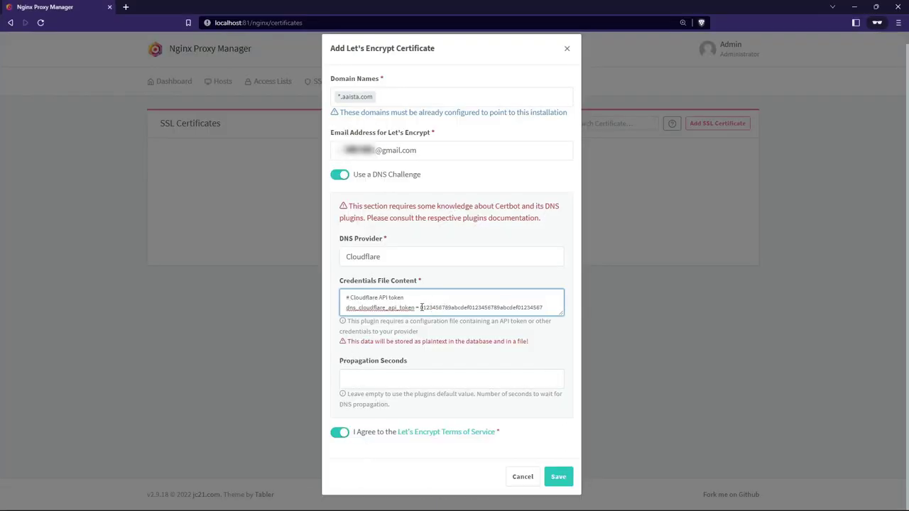
left_click_drag(421, 308, 552, 310)
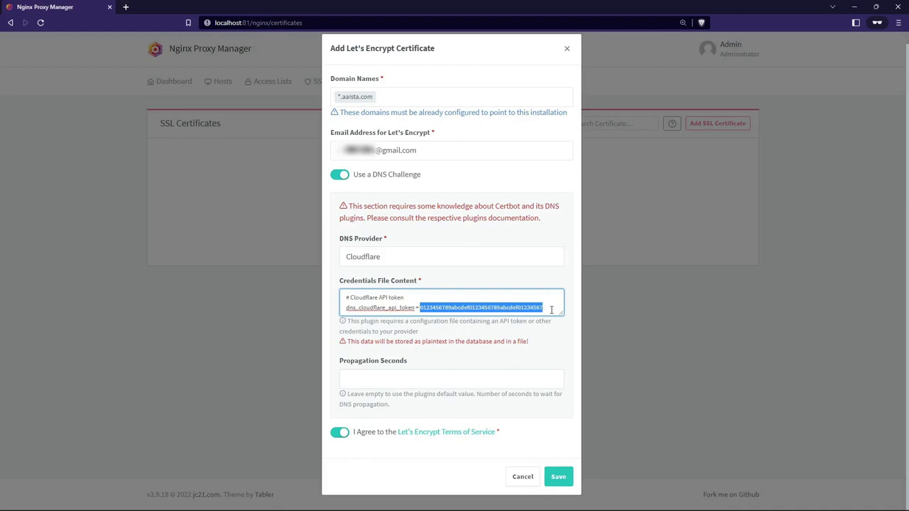
key("ctrl+v")
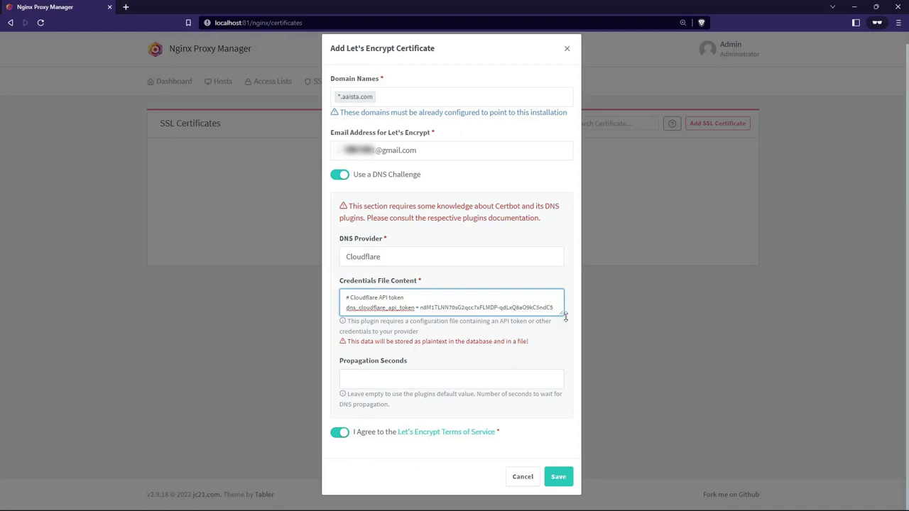
left_click(560, 476)
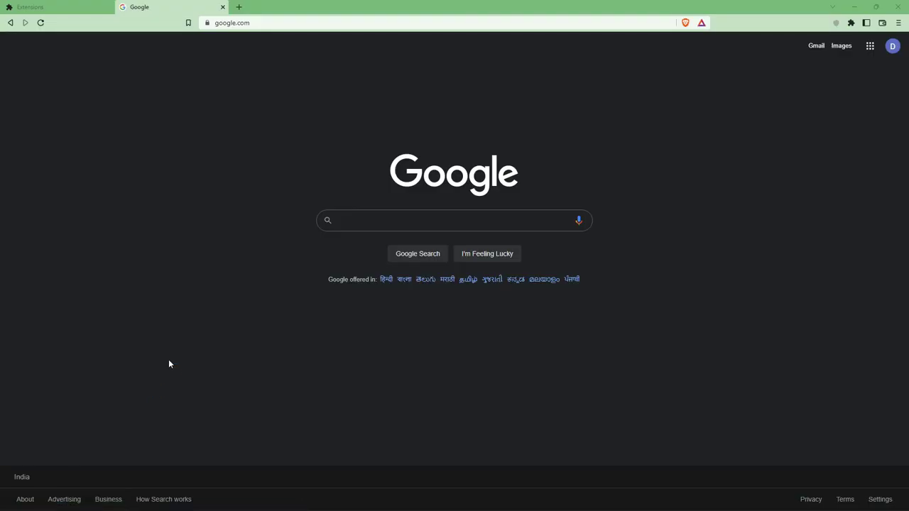
left_click(835, 23)
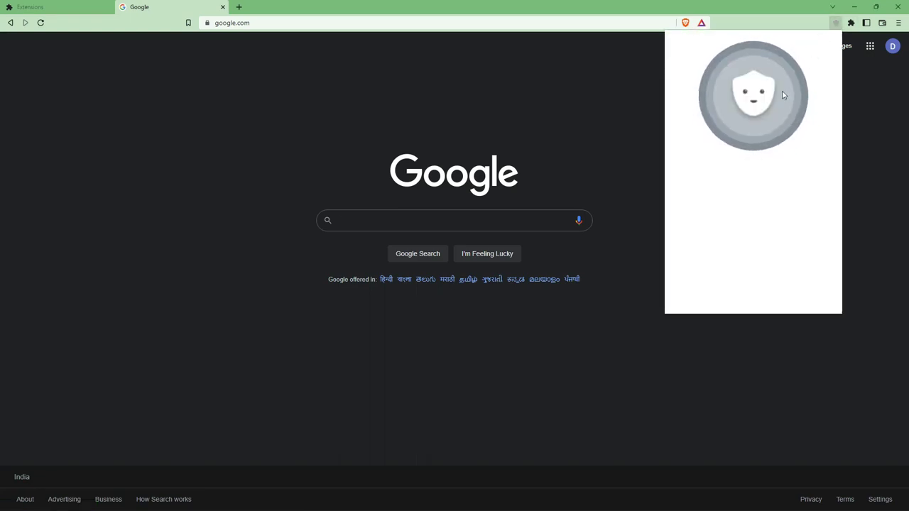
left_click(765, 206)
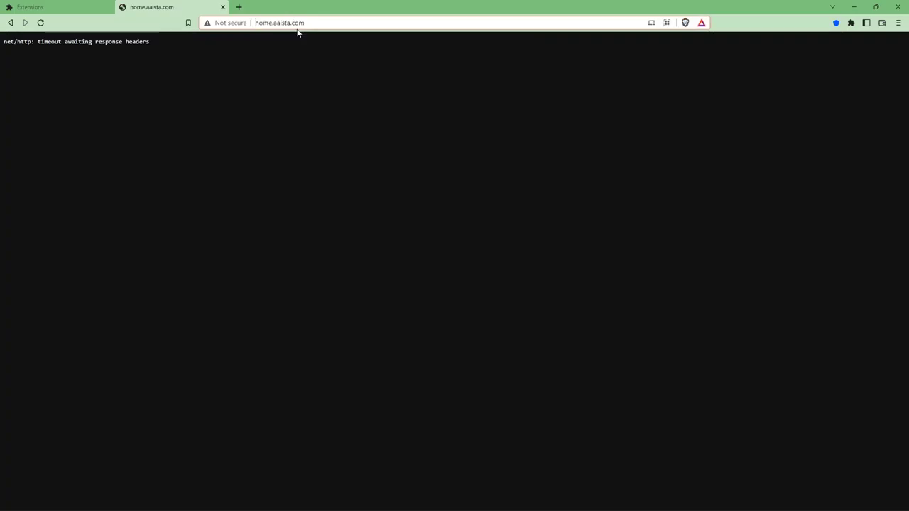
left_click(298, 29)
key("Home")
type("https")
type("://")
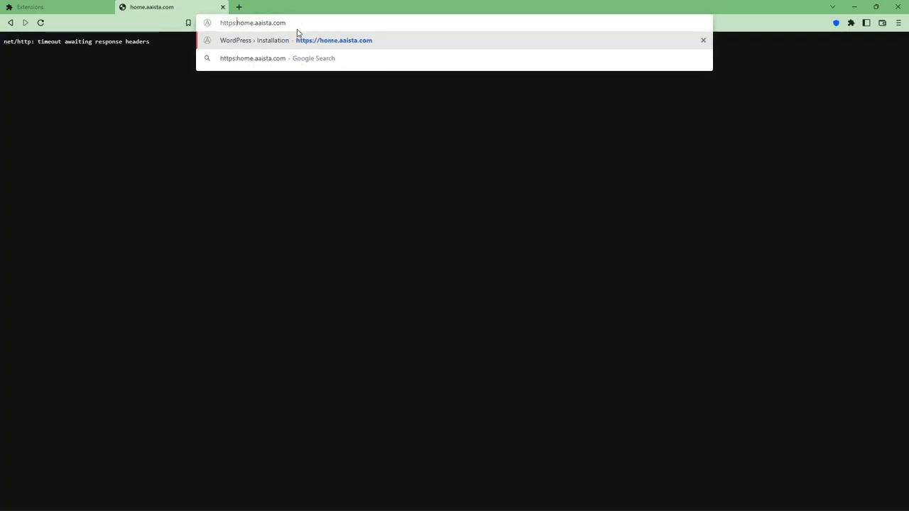
key("Return")
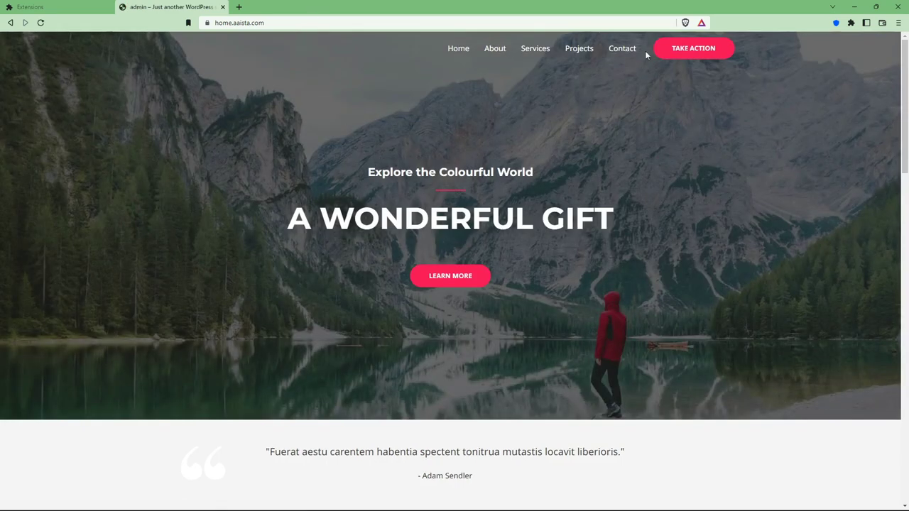
Look through the site's home page, then open and examine its About page
left_click_drag(905, 84, 889, 23)
left_click(493, 48)
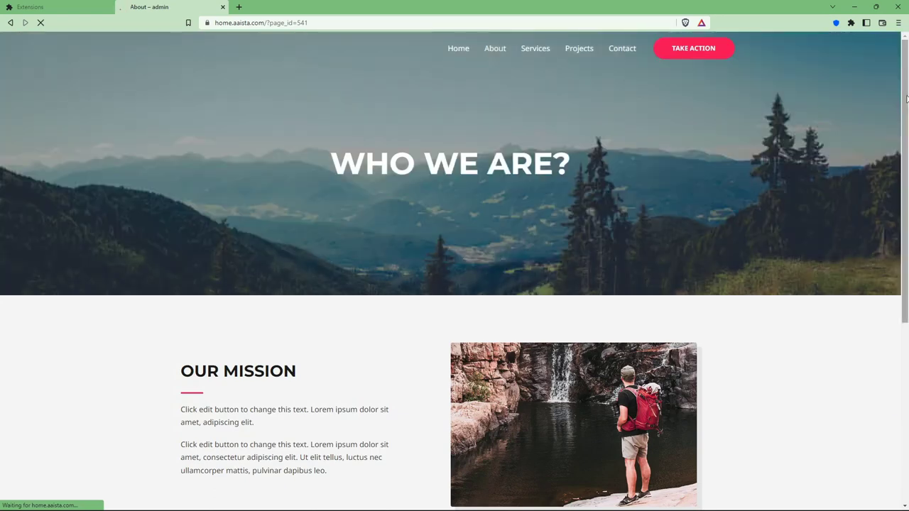
left_click_drag(907, 99, 907, 167)
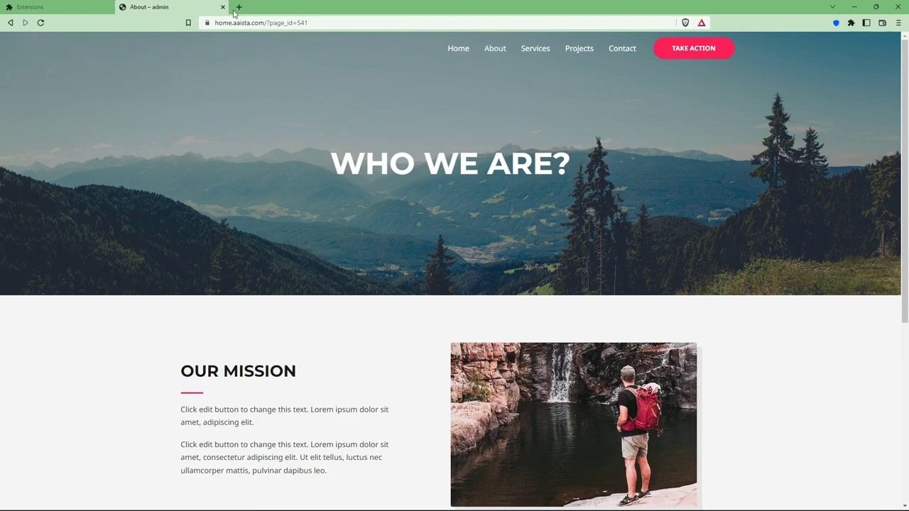